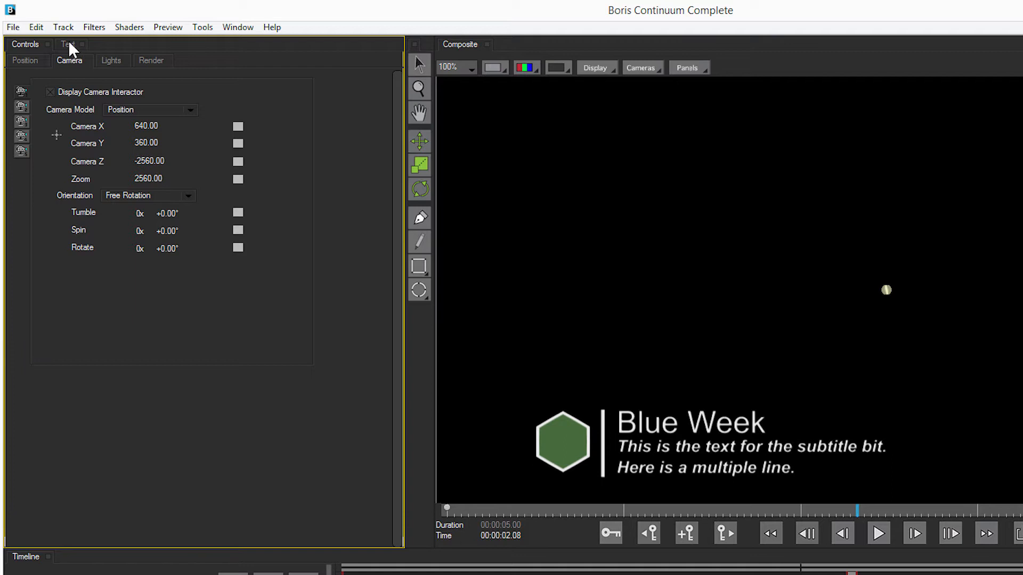
Step: Look over the scene's controls and preview, and collapse and re-expand the Scene - 3D Container 1 track in the timeline
left_click(38, 43)
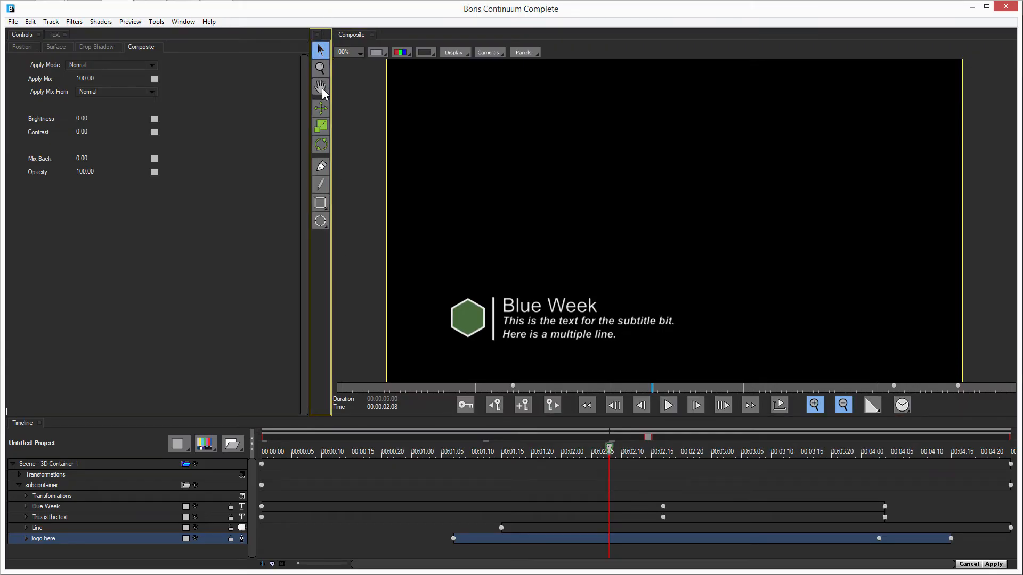
left_click(365, 81)
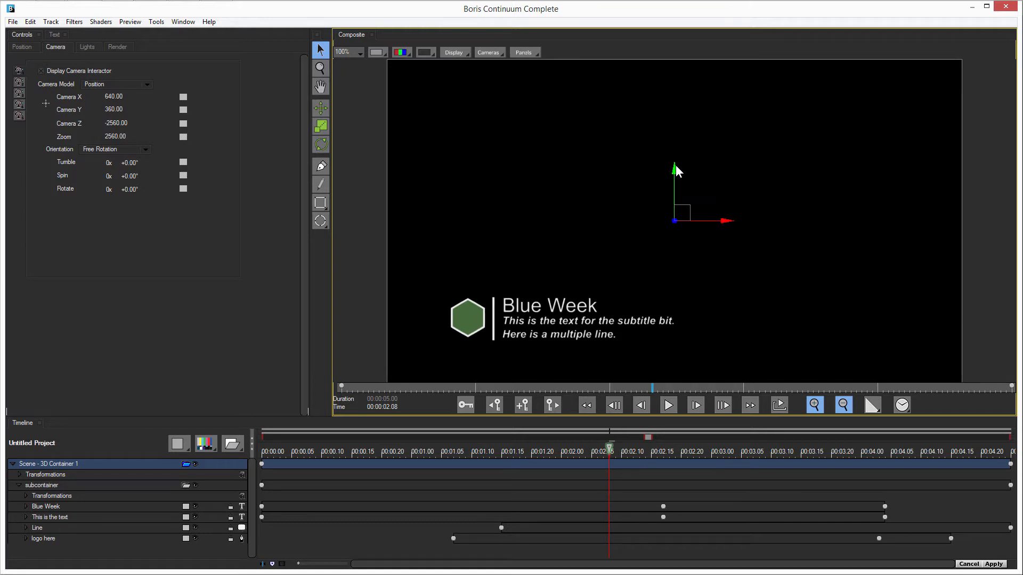
left_click_drag(673, 170, 782, 253)
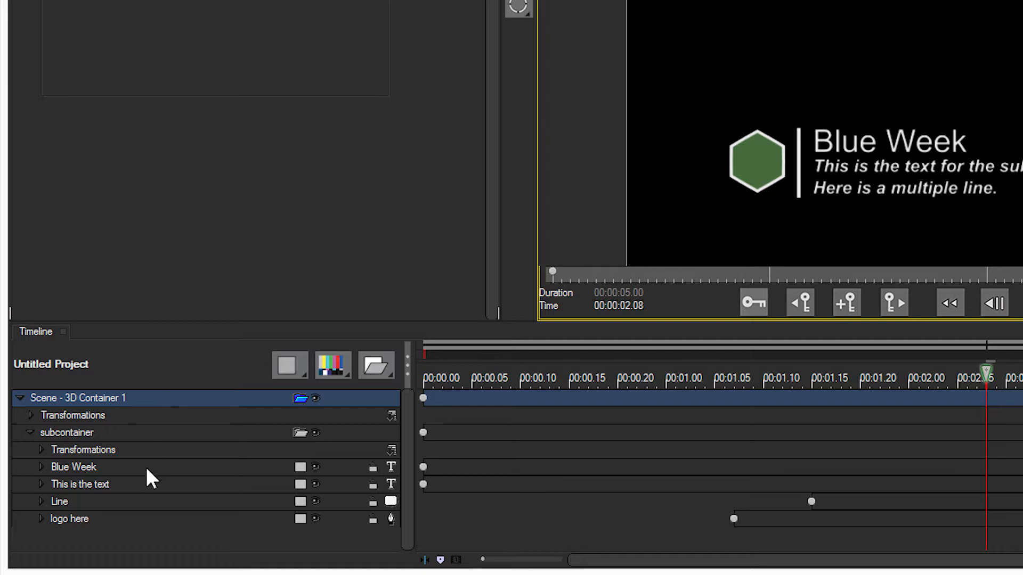
left_click(21, 398)
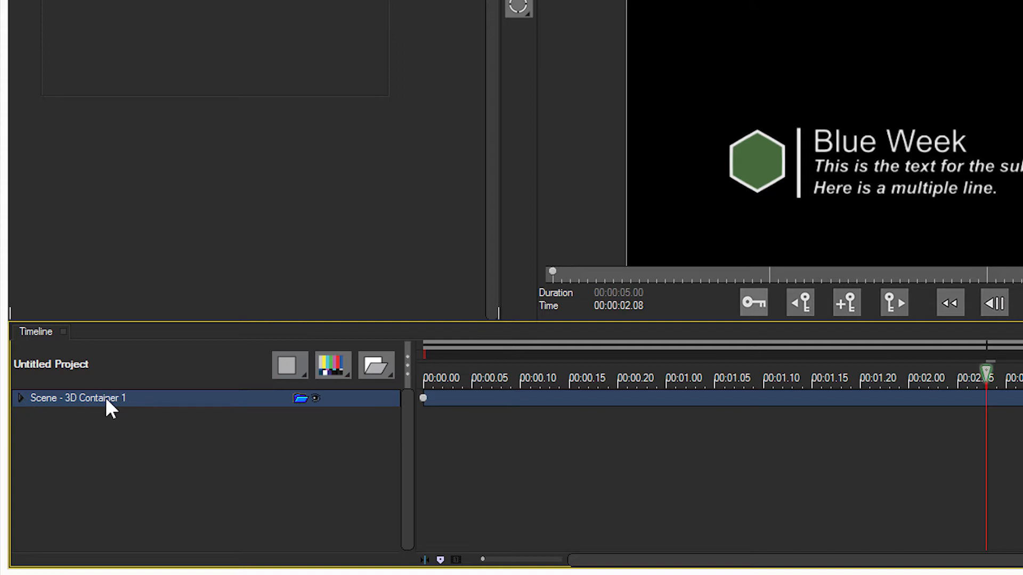
left_click(21, 398)
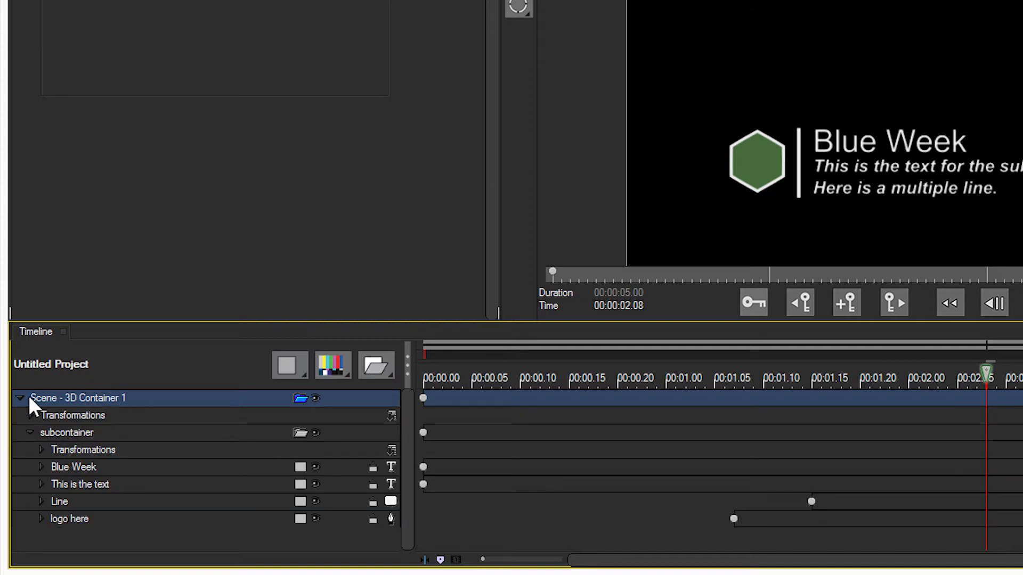
Step: Try shifting the whole scene container horizontally to Position X 684.76, and undo the shift
left_click(115, 415)
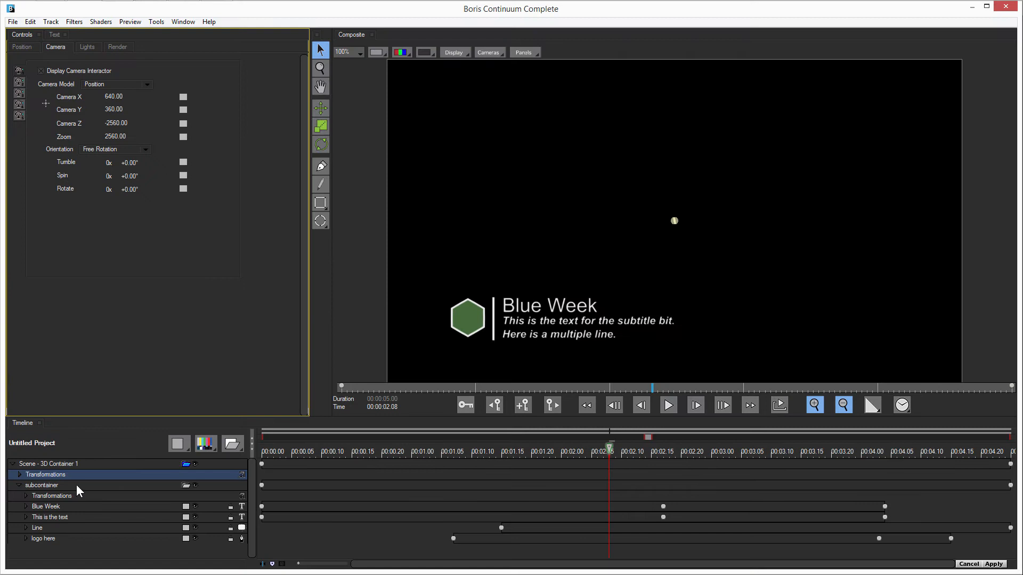
left_click(21, 46)
mouse_move(82, 59)
left_mouse_down()
mouse_move(175, 59)
mouse_move(86, 65)
left_mouse_up()
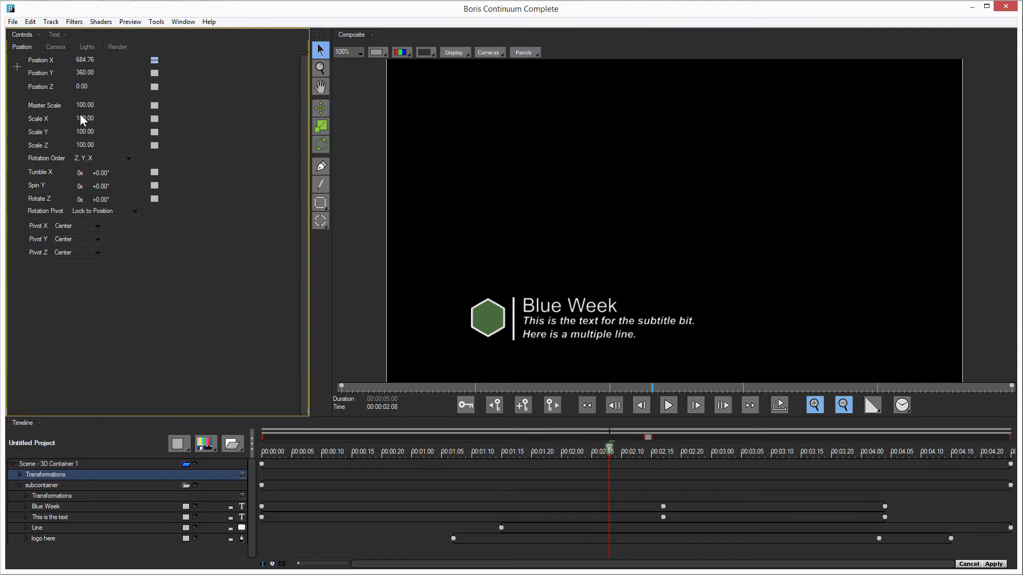
key("ctrl+z")
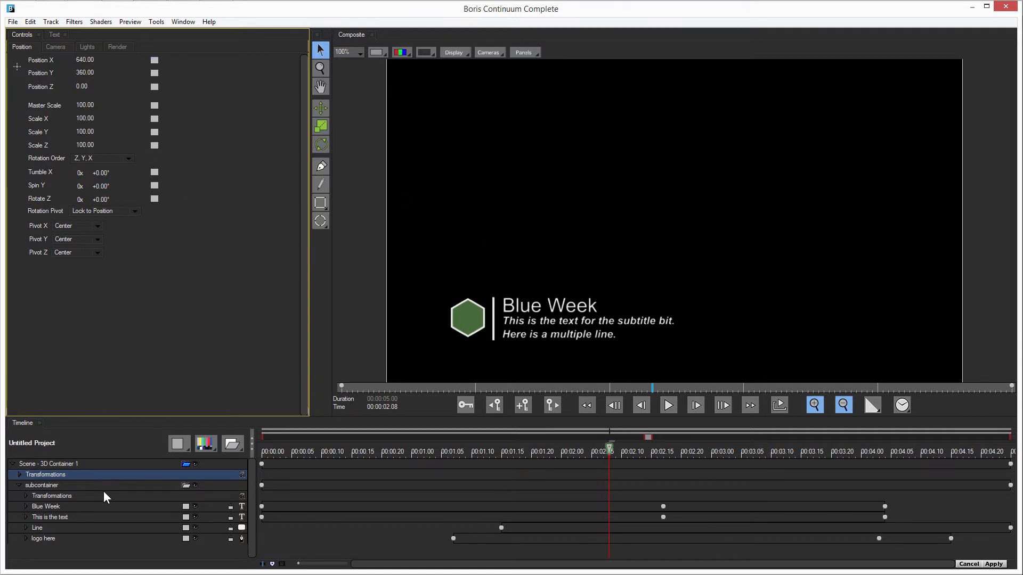
Step: Examine the subcontainer and its tracks: the Blue Week title, the subtitle text, the line and the logo
left_click(21, 487)
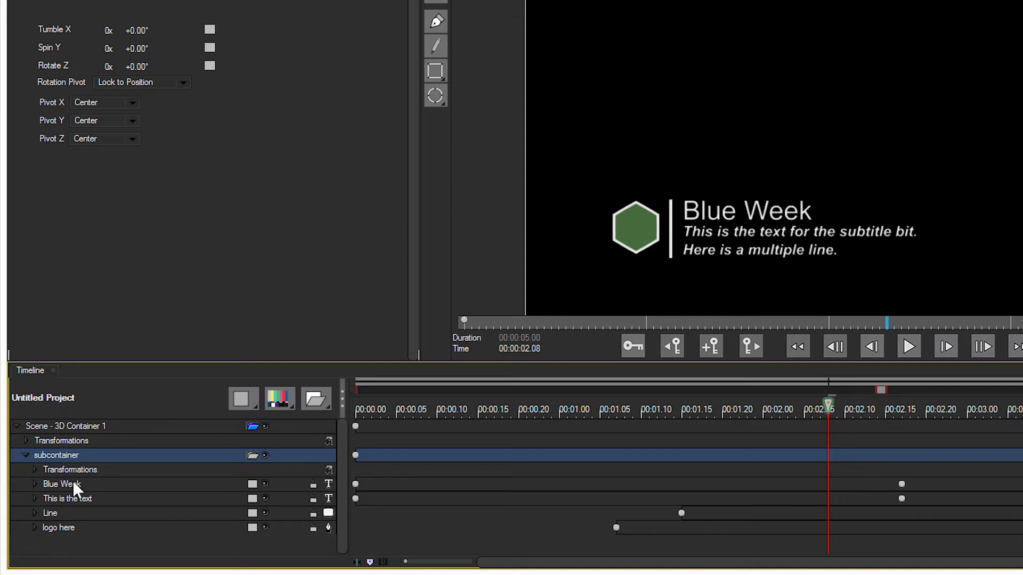
left_click(70, 483)
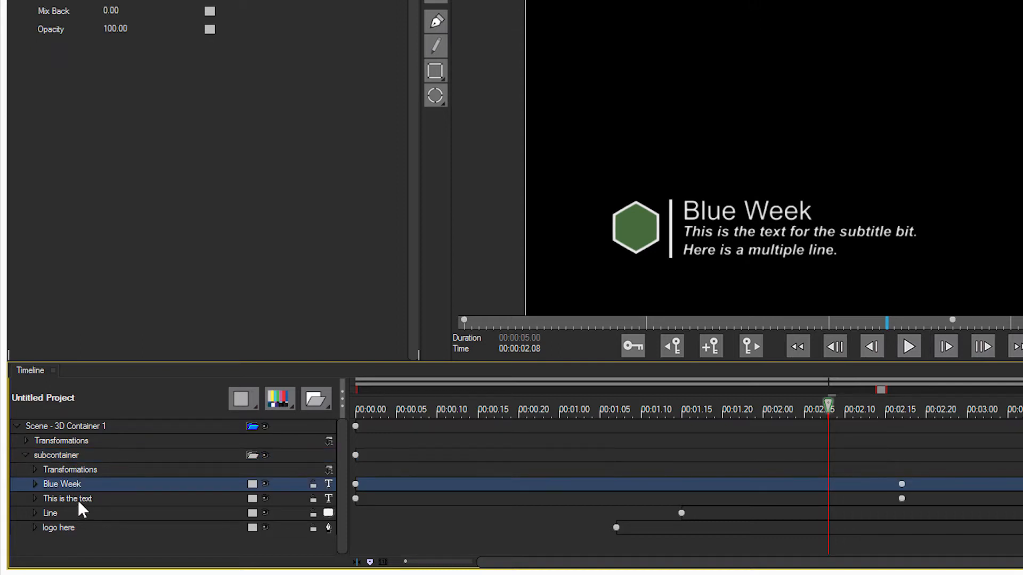
left_click(78, 514)
left_click(69, 485)
left_click(89, 497)
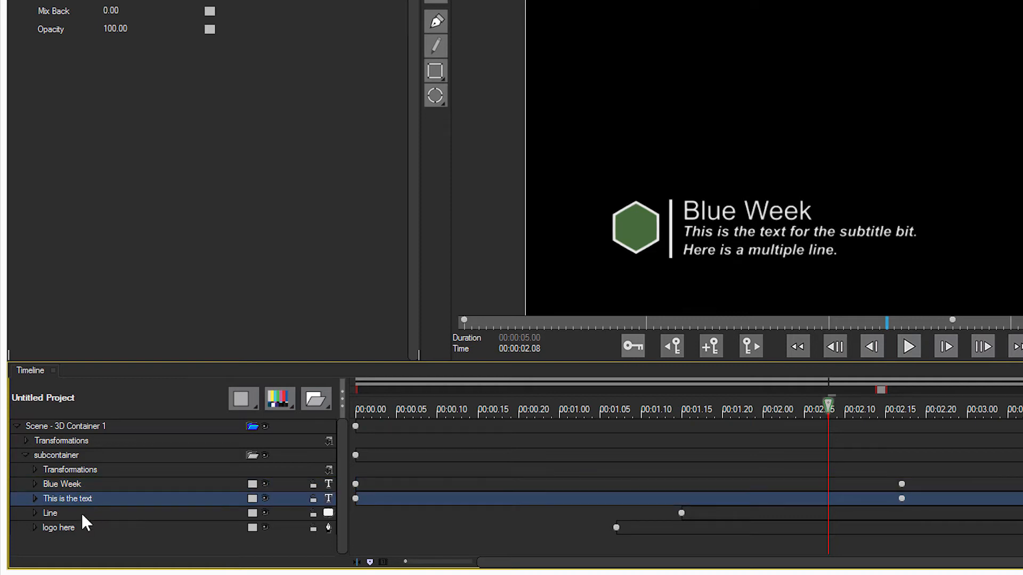
left_click(82, 513)
left_click(101, 528)
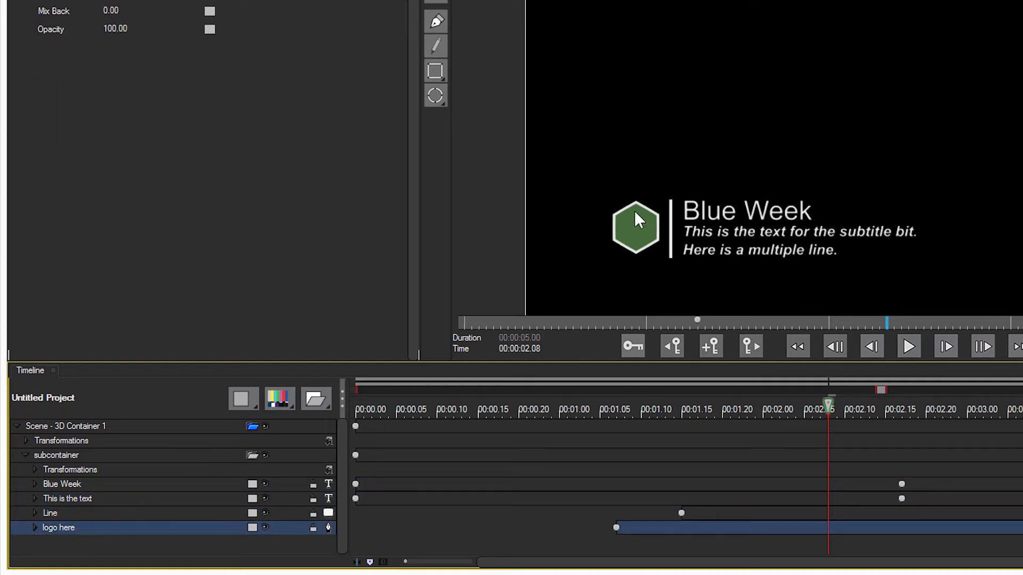
left_click(117, 513)
left_click(114, 499)
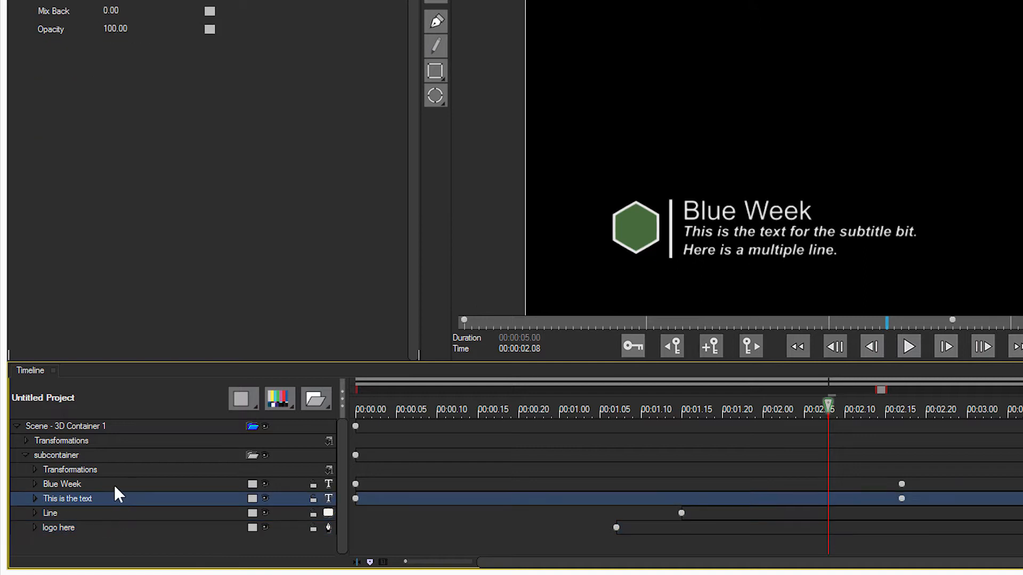
left_click(113, 484)
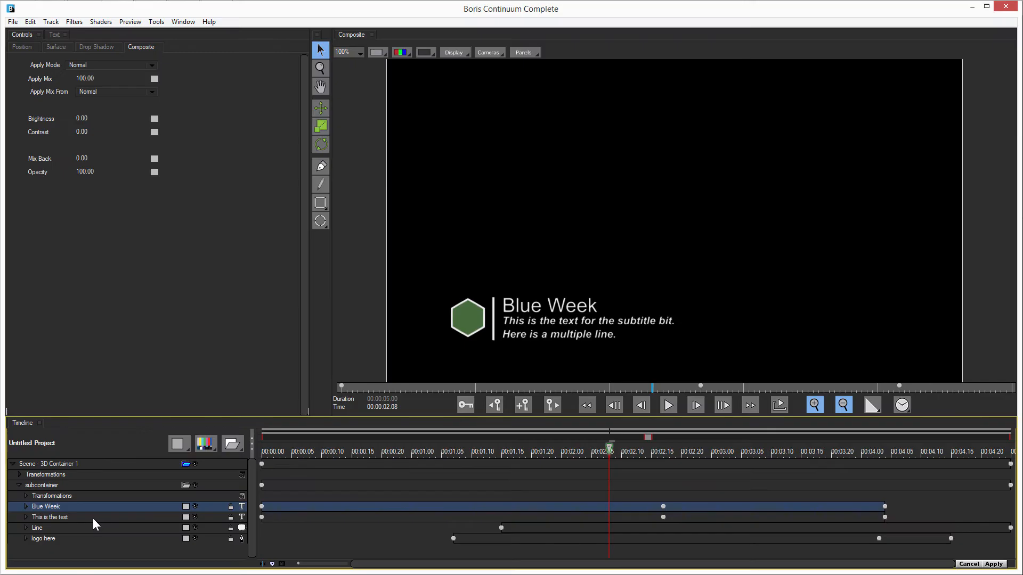
Step: Open the Blue Week title for text editing and look through its font, fill, edge and shadow settings
double_click(63, 509)
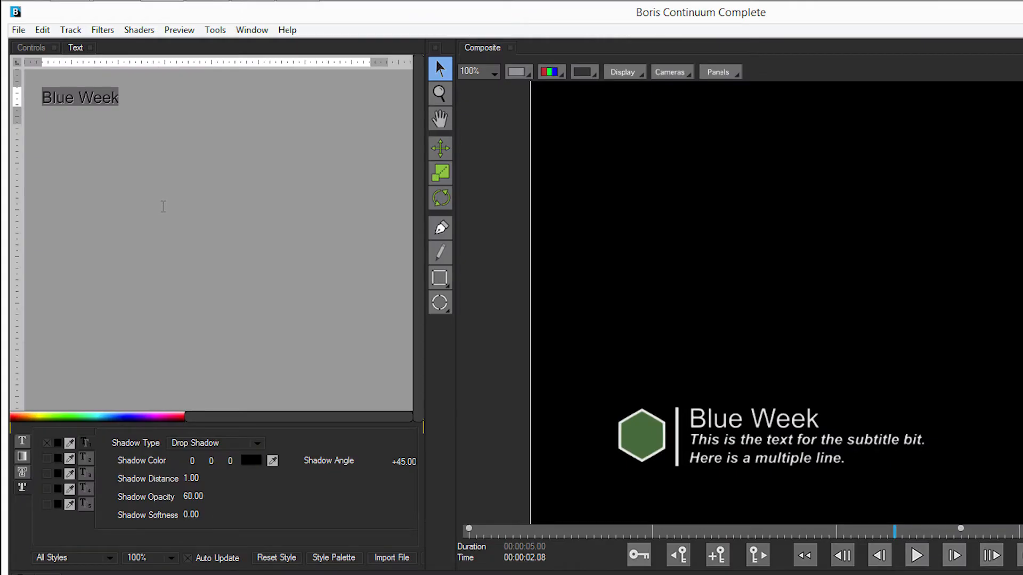
left_click(22, 441)
left_click(23, 454)
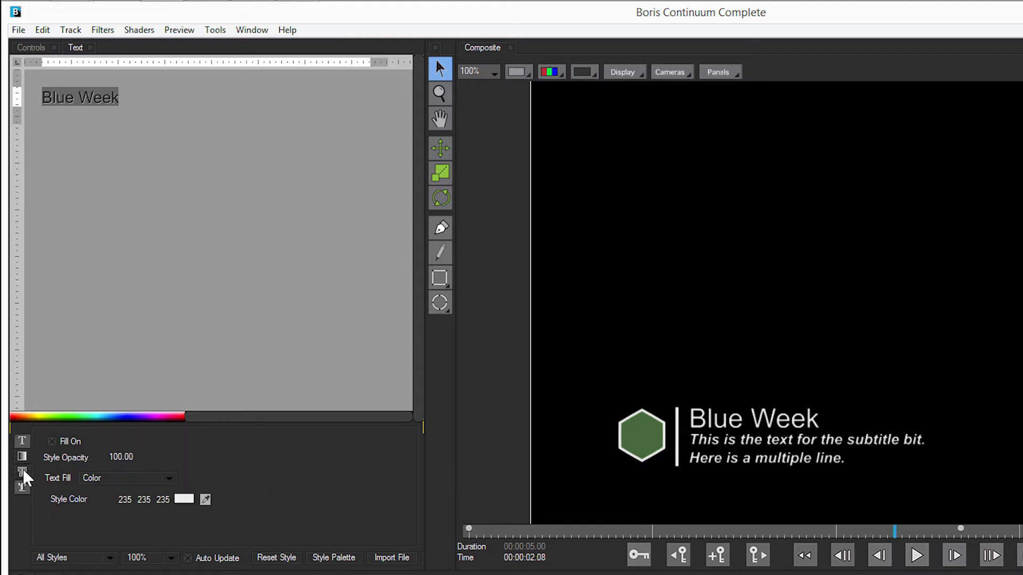
left_click(23, 471)
left_click(22, 486)
left_click(21, 441)
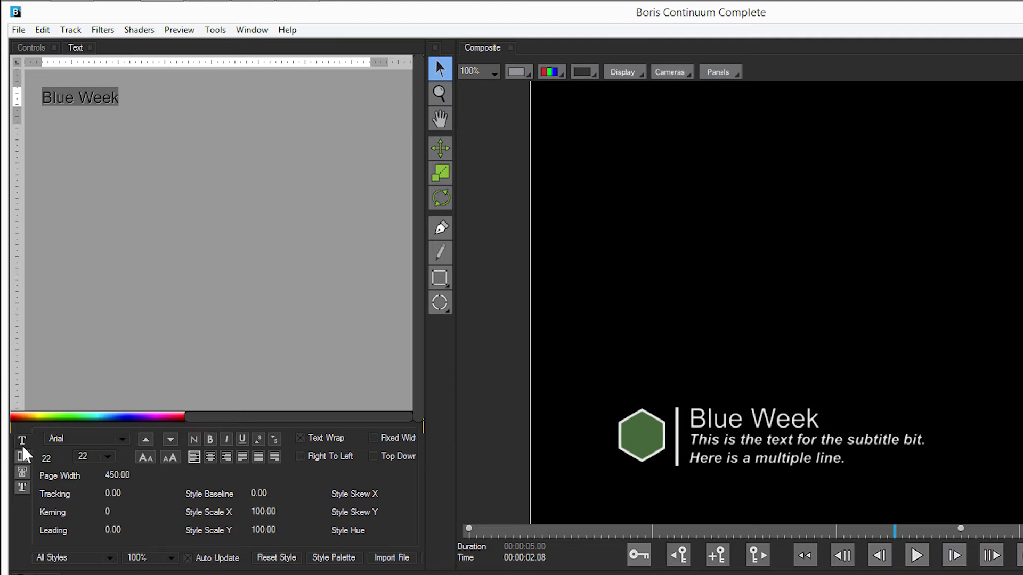
Step: Change the Blue Week title's font to Exo
left_click(169, 439)
left_click(171, 439)
left_click(173, 439)
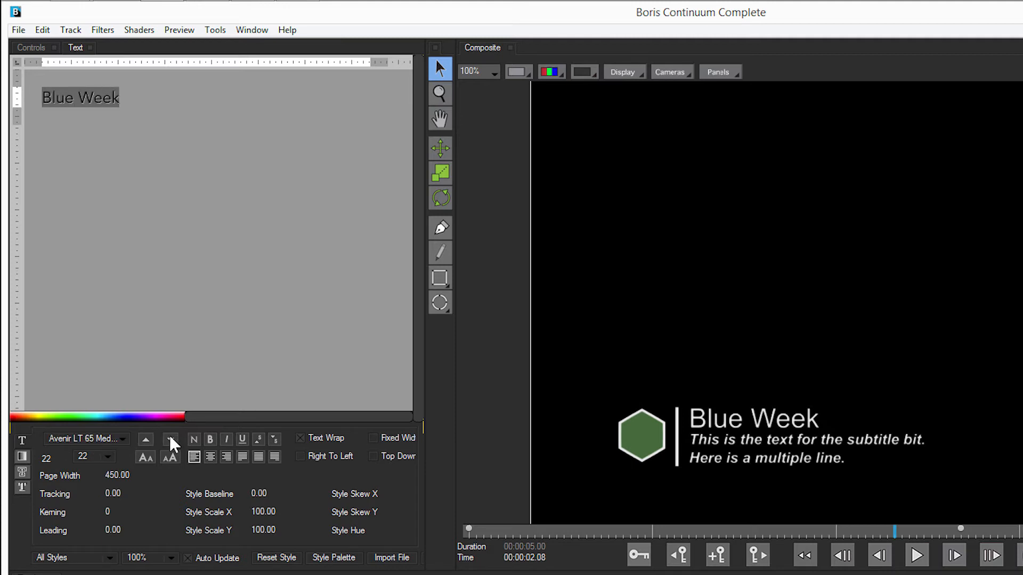
left_click(123, 440)
left_click_drag(185, 232, 190, 293)
left_click(77, 312)
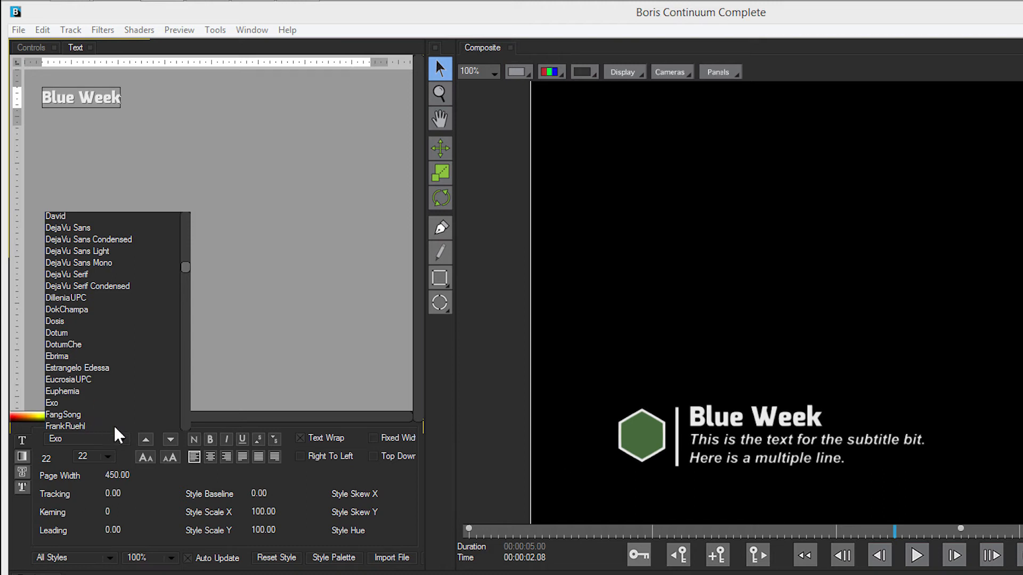
Step: Change the title's font to Franklin Gothic Demi, widen the text editing area and apply the change to the composite
left_click(143, 438)
left_click(169, 439)
left_click(170, 440)
left_click(171, 440)
left_click(171, 440)
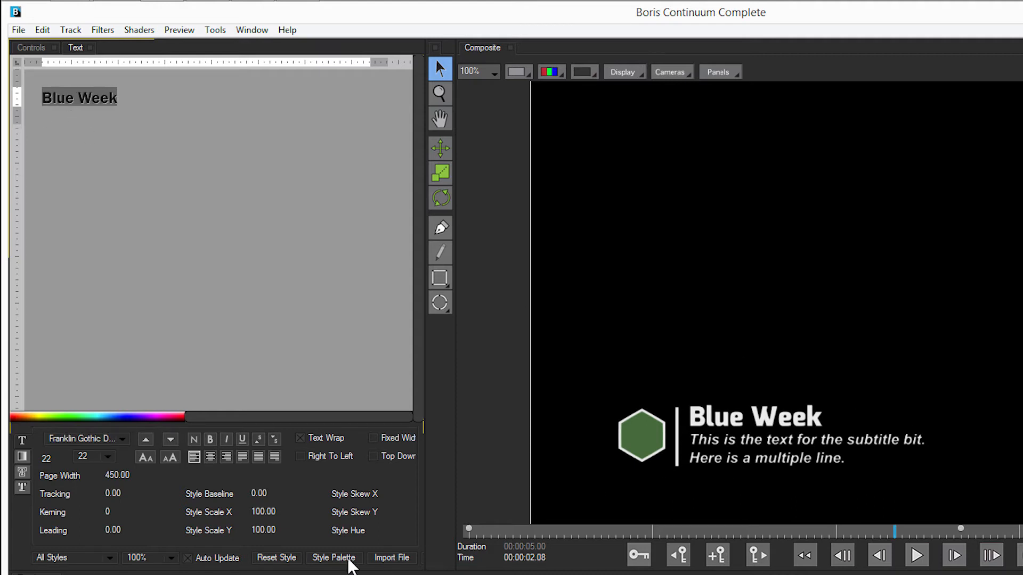
left_click_drag(424, 496, 501, 492)
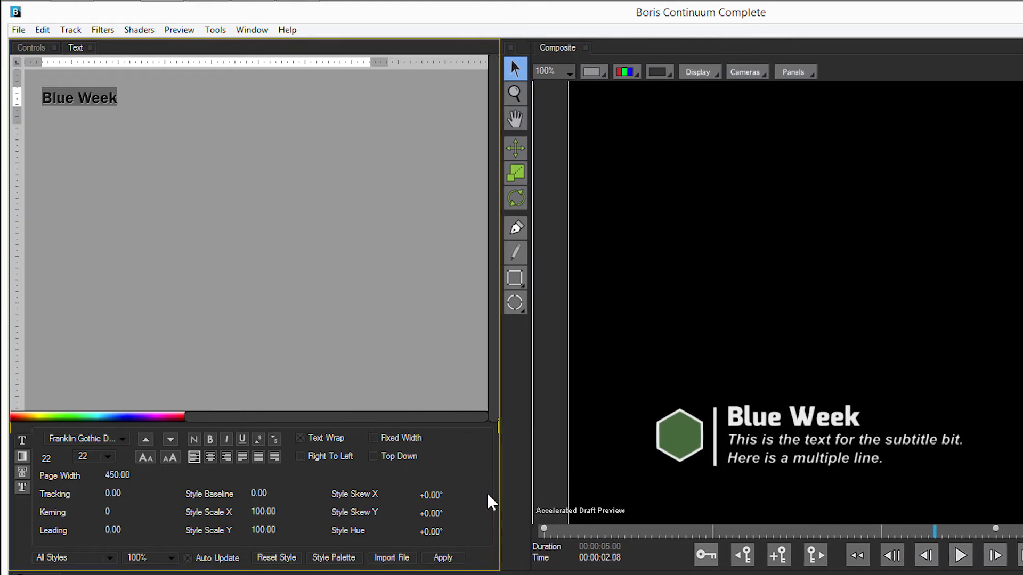
left_click(447, 558)
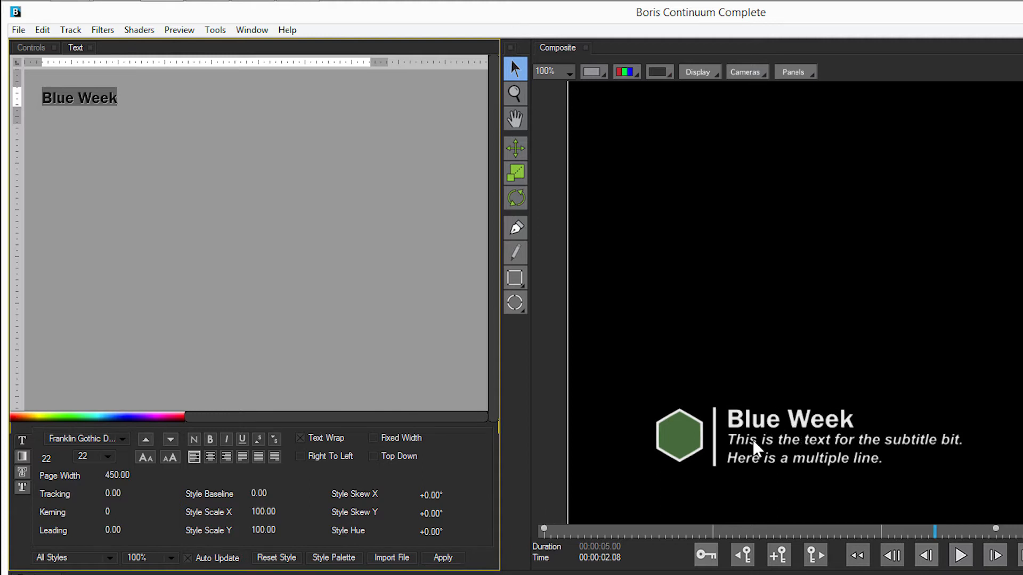
Step: Set the Blue Week title's font to Dotum
left_click(122, 439)
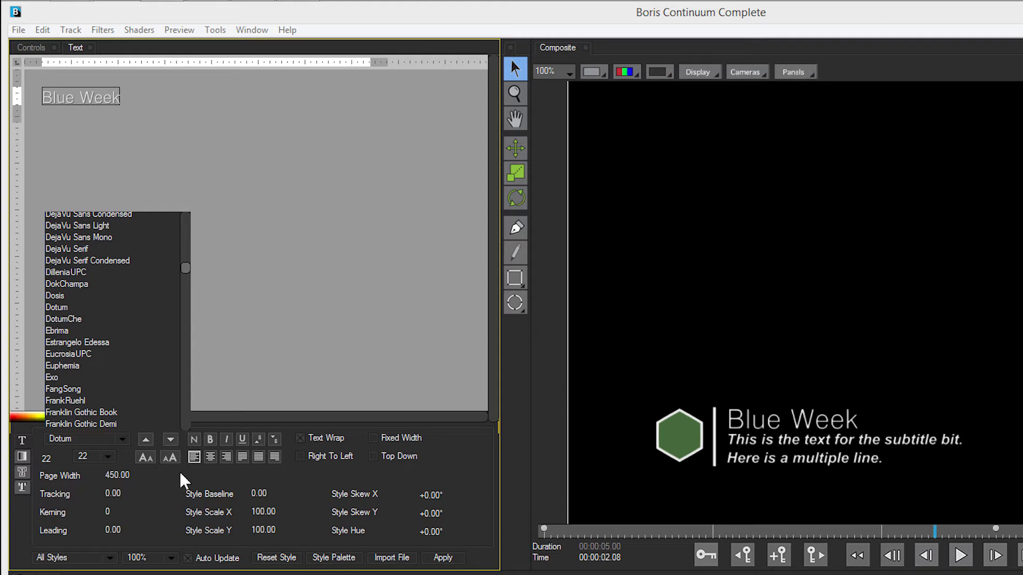
left_click(162, 509)
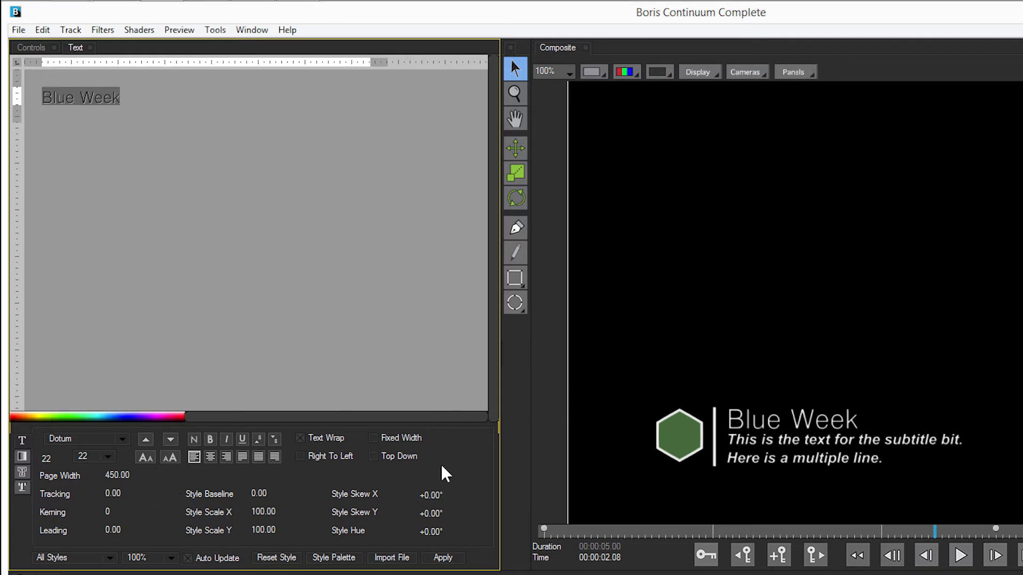
Step: Examine the fill types, edge settings and drop shadow settings available for the Blue Week title
left_click(23, 457)
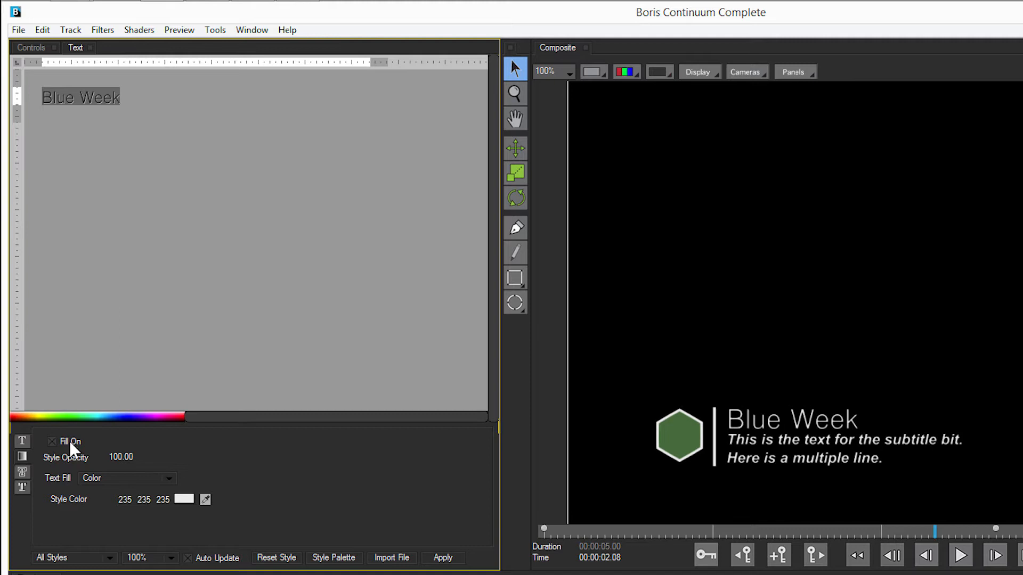
left_click(133, 480)
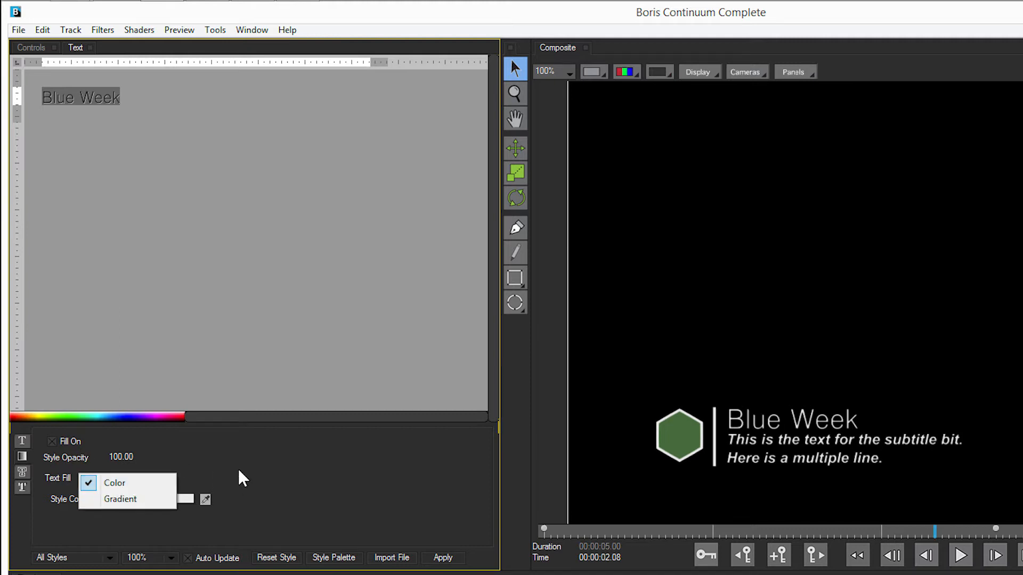
left_click(195, 482)
left_click(22, 472)
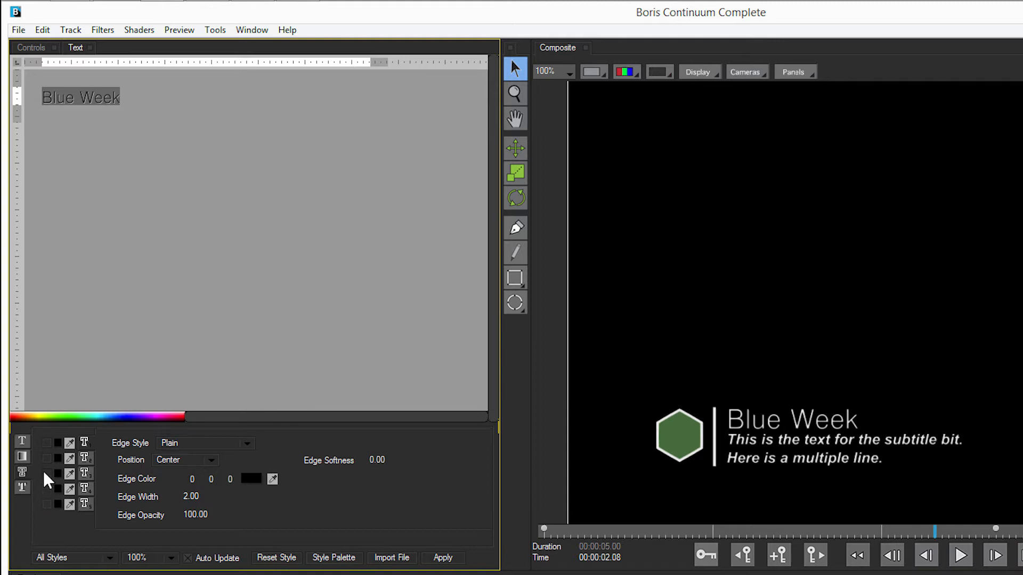
left_click(24, 489)
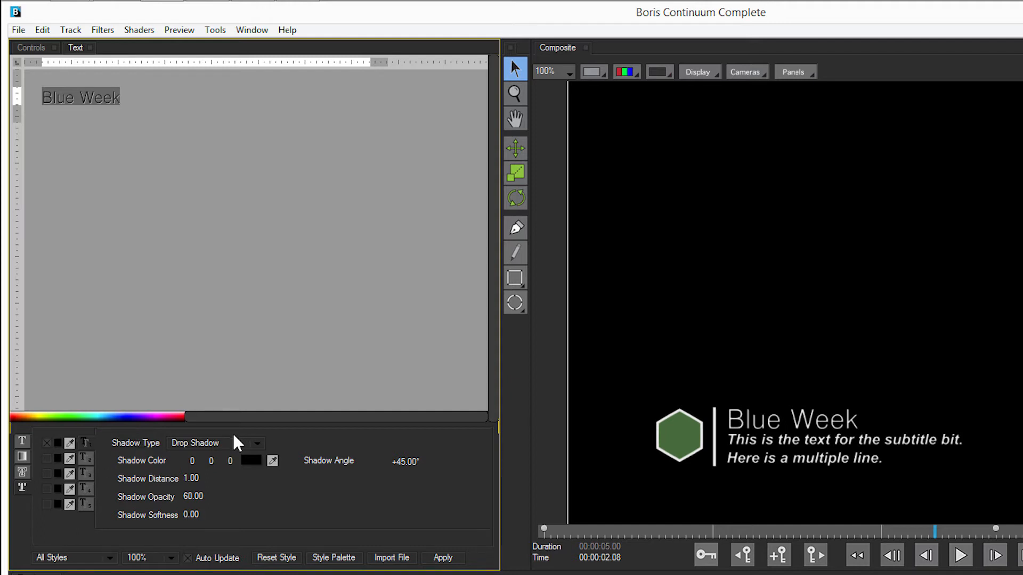
Step: Try a second shadow on the title as Cast Shadow and as Solid Shadow angled about 246°, and switch it off again
left_click(47, 458)
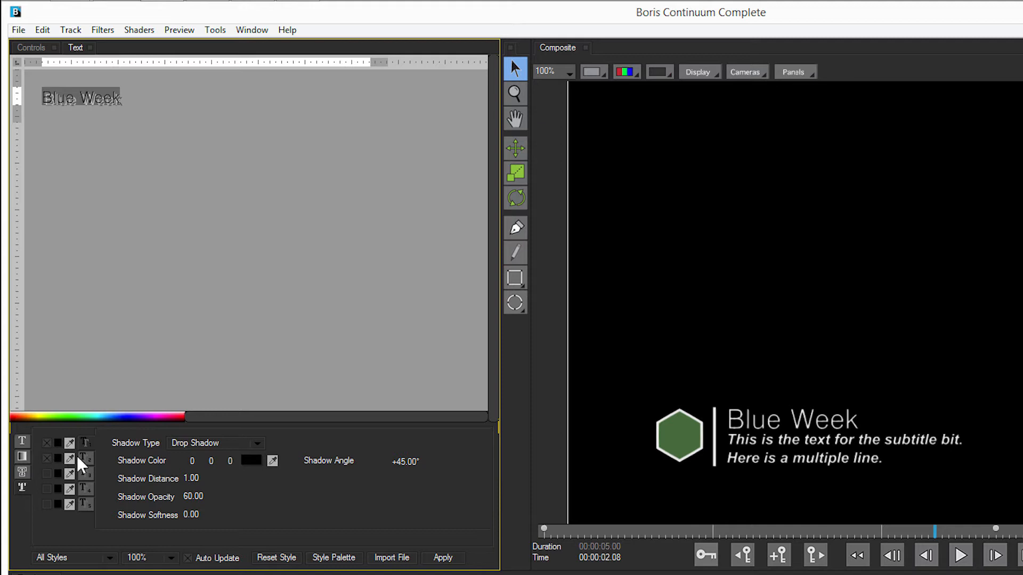
left_click(255, 447)
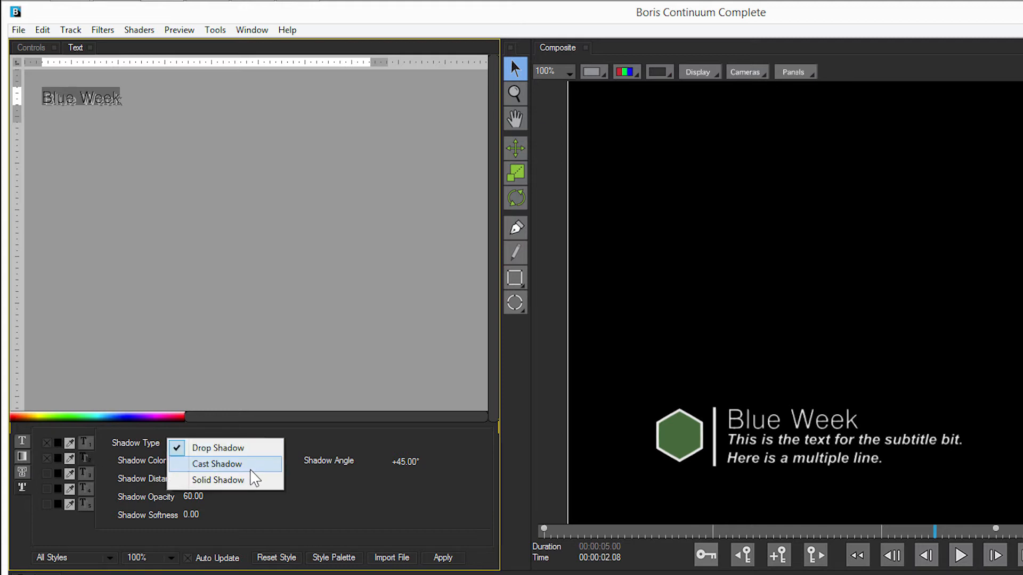
left_click(257, 465)
left_click(250, 443)
left_click(258, 480)
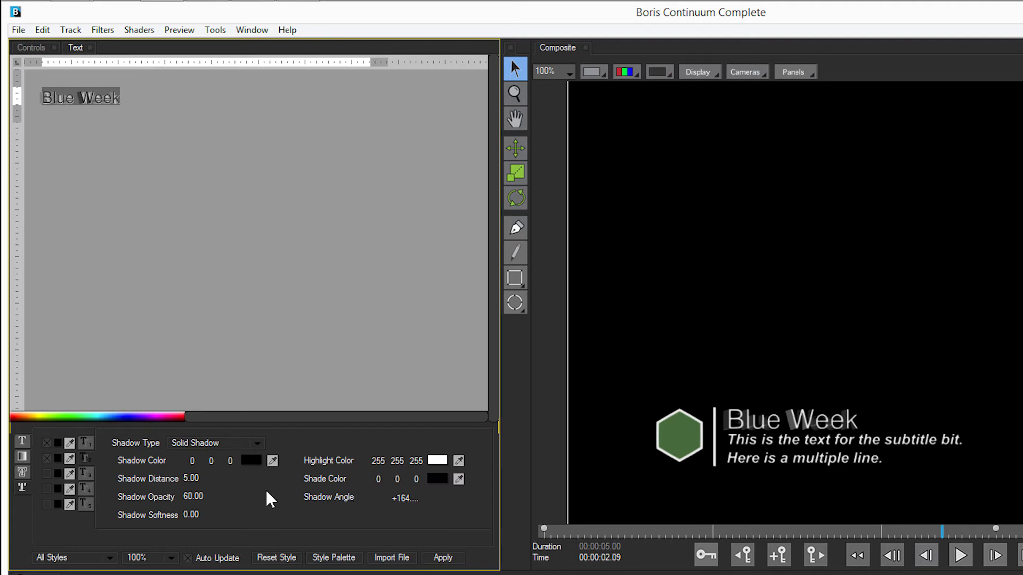
left_click_drag(409, 502, 456, 511)
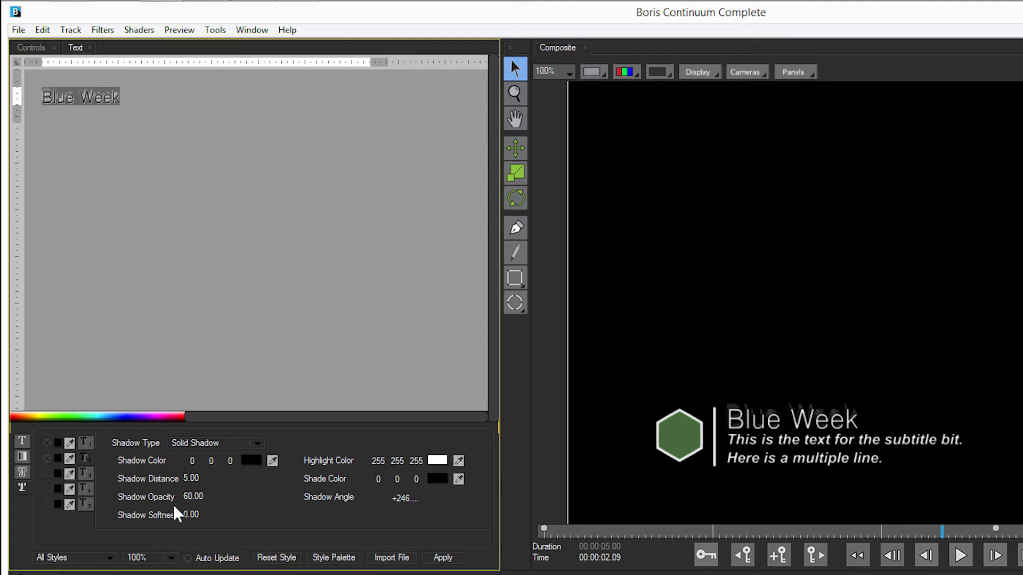
left_click(47, 458)
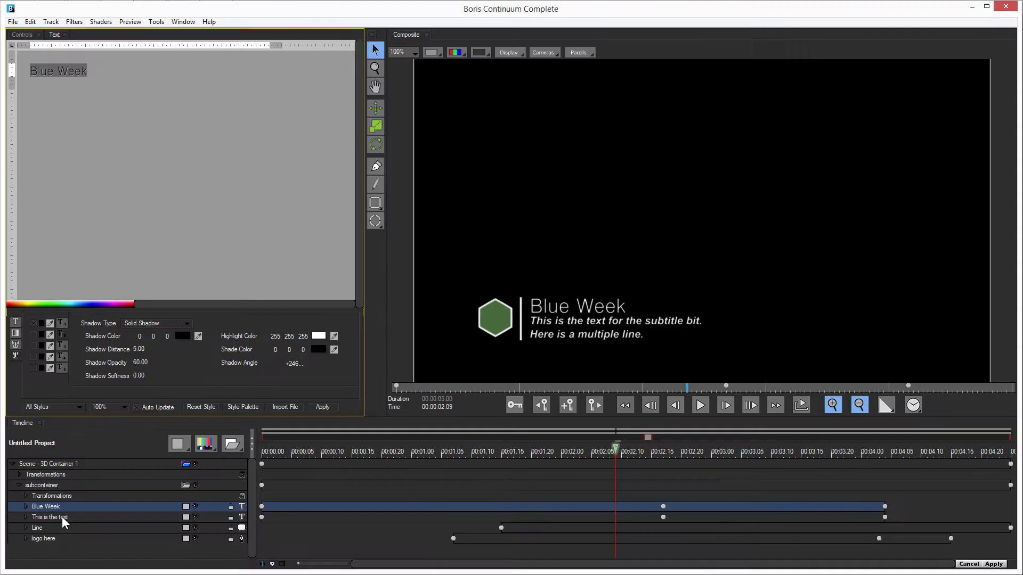
Step: Change the two-line subtitle's font from bold italic Arial to a light, upright, widely spaced typeface
left_click(62, 518)
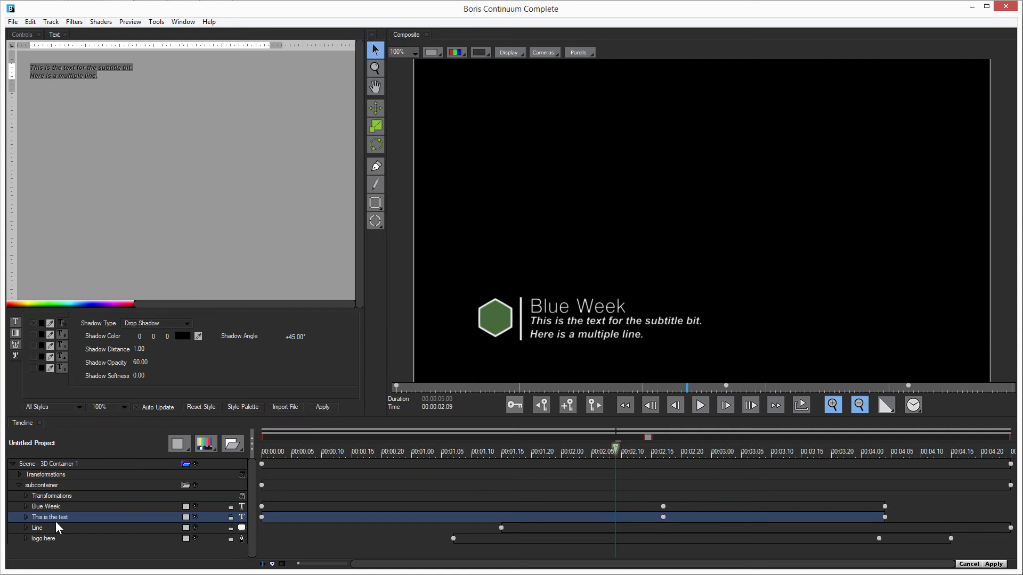
left_click(15, 323)
left_click(88, 321)
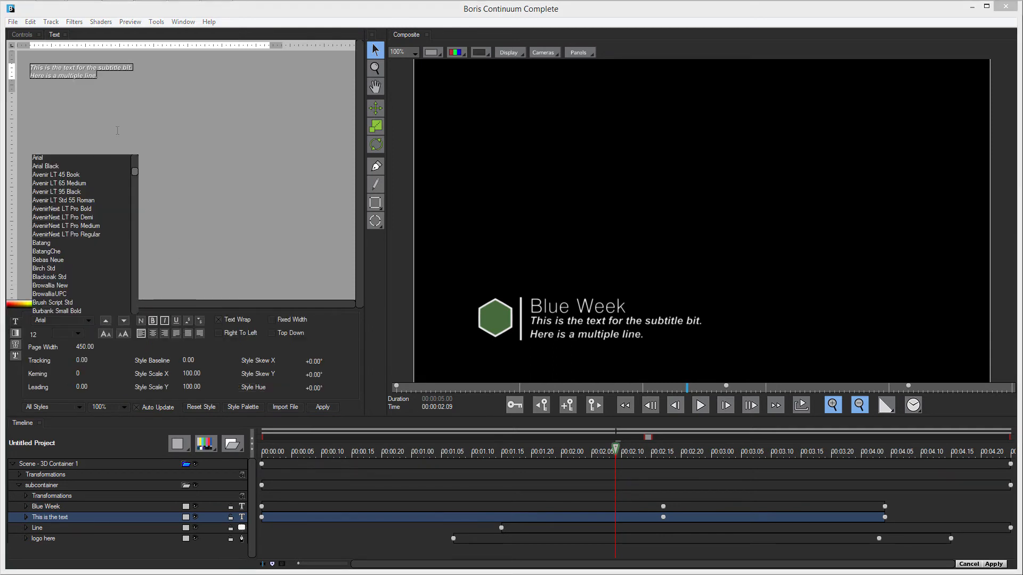
scroll(134, 206, "down", 10)
scroll(136, 232, "up", 8)
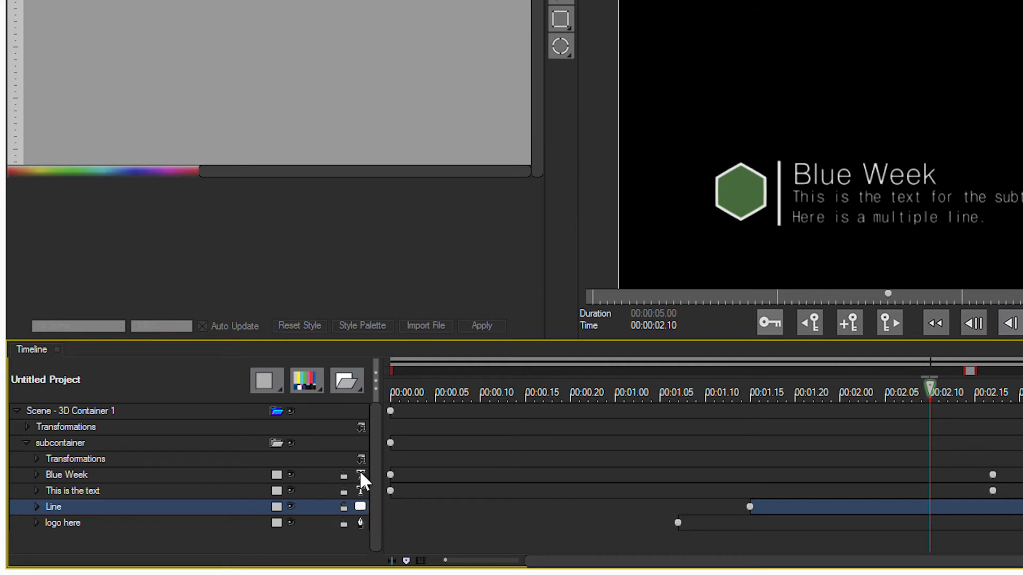
Step: Check the media types assigned to the Blue Week title track and the Line track
left_click(228, 475)
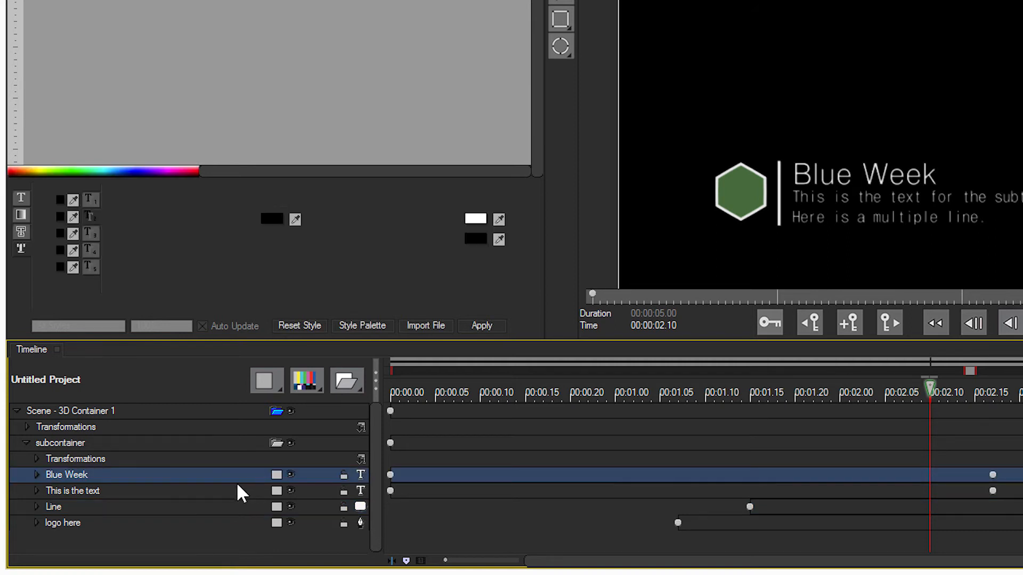
left_click(360, 474)
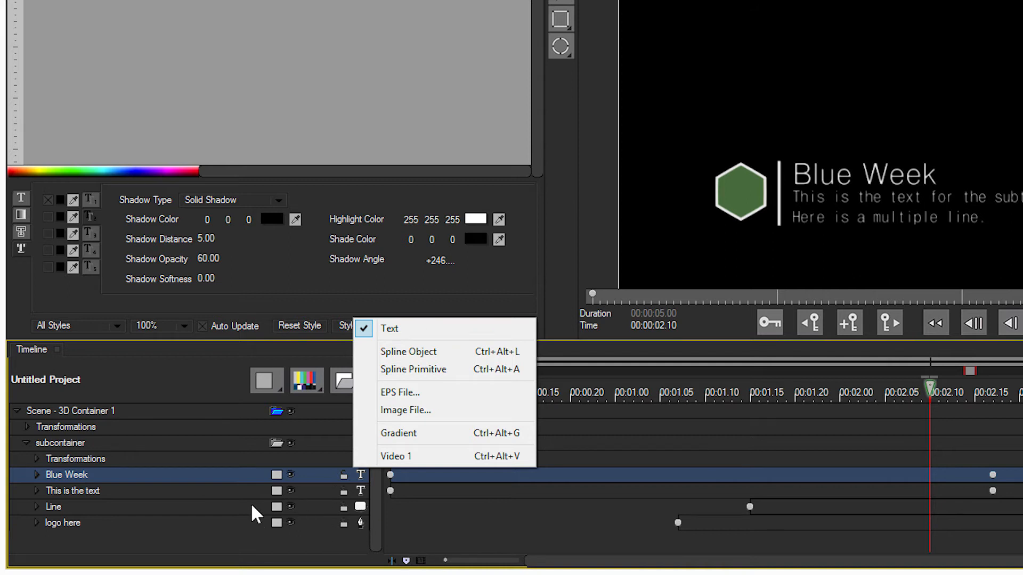
left_click(361, 506)
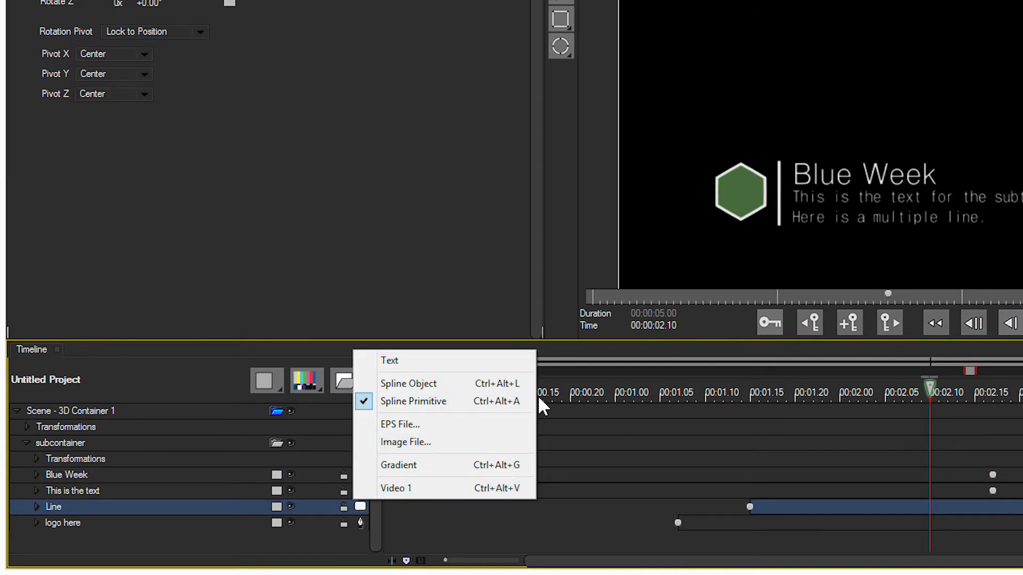
Step: Expand the Line track to inspect the shape settings of its Flat Texture material, and collapse it again
left_click(36, 507)
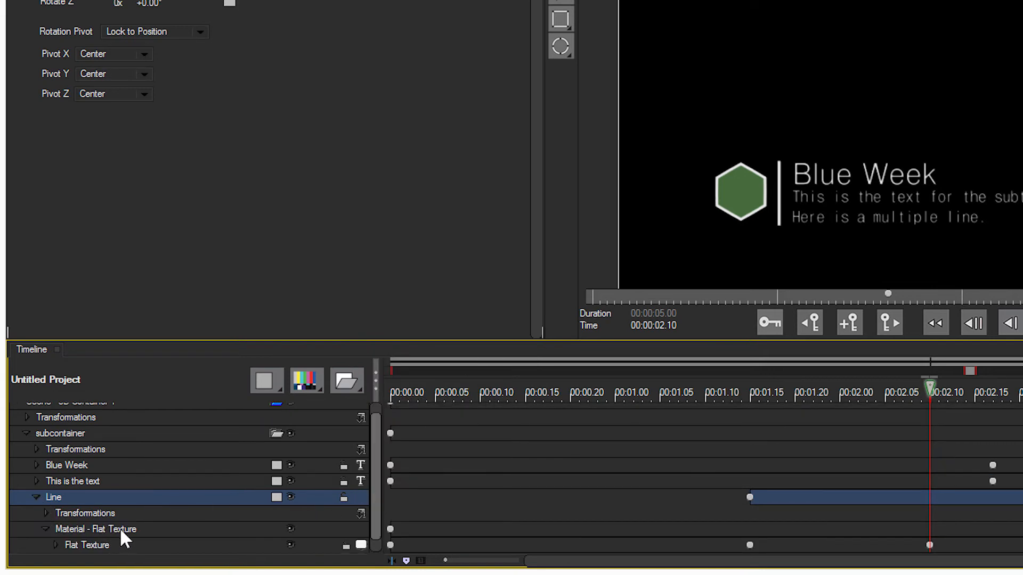
left_click(35, 527)
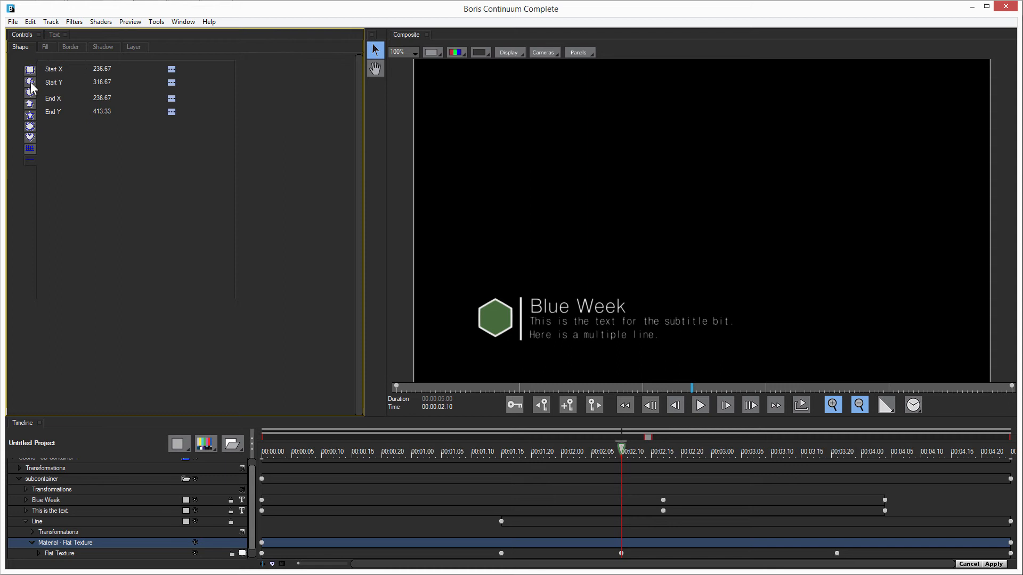
left_click(45, 525)
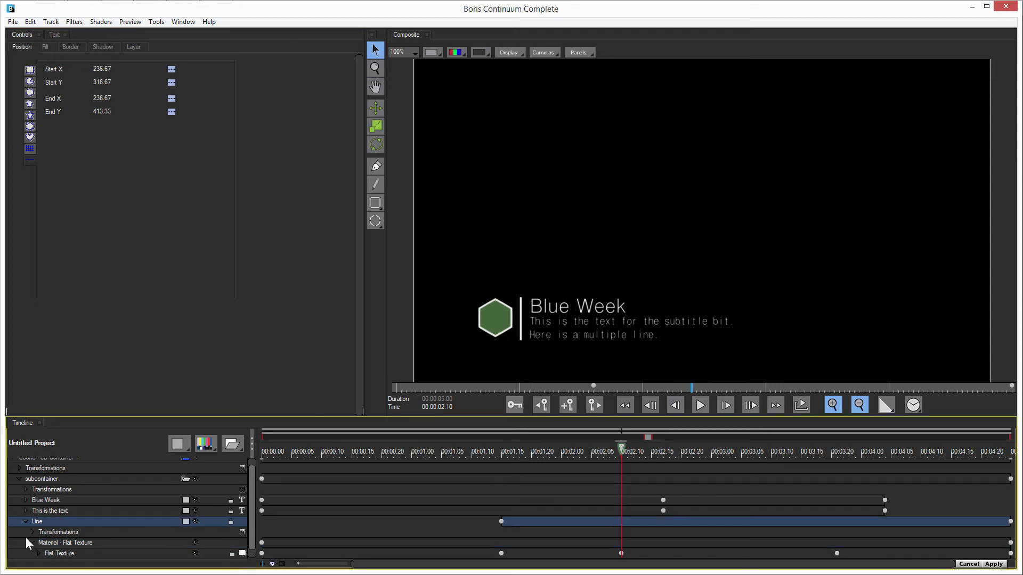
left_click(25, 522)
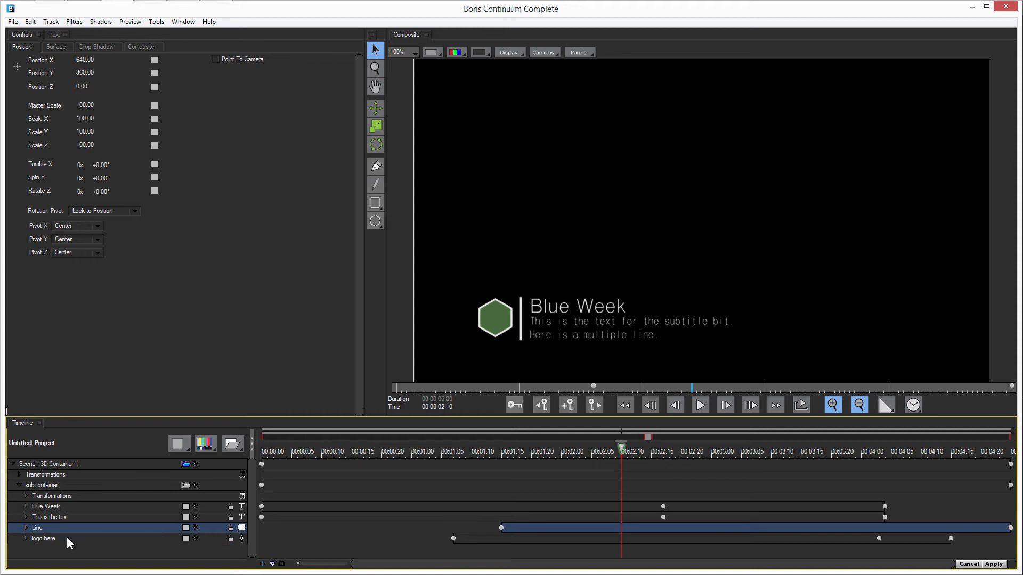
Step: Check the media type of the logo here track and expand the track to show its material
left_click(240, 537)
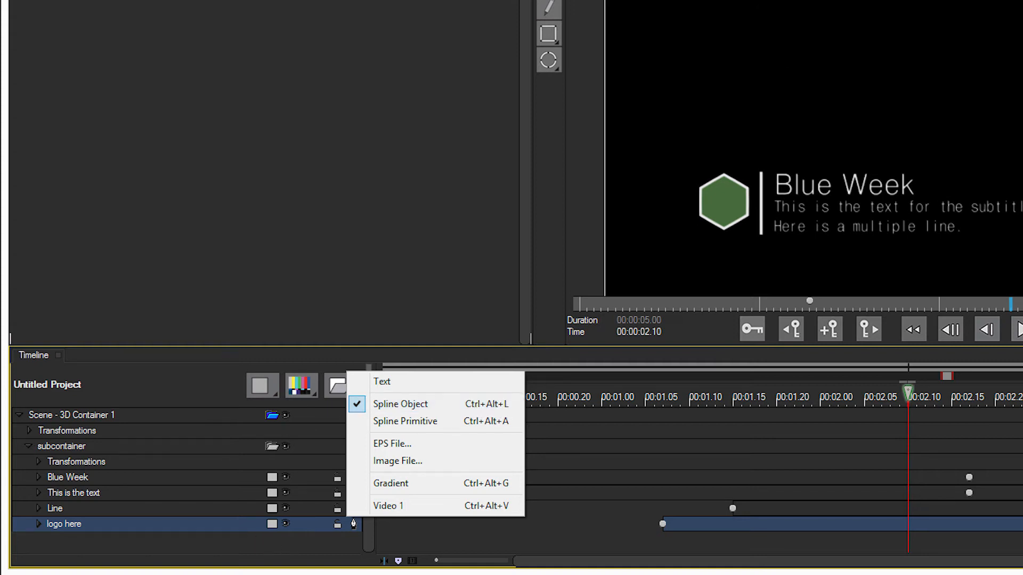
left_click(153, 529)
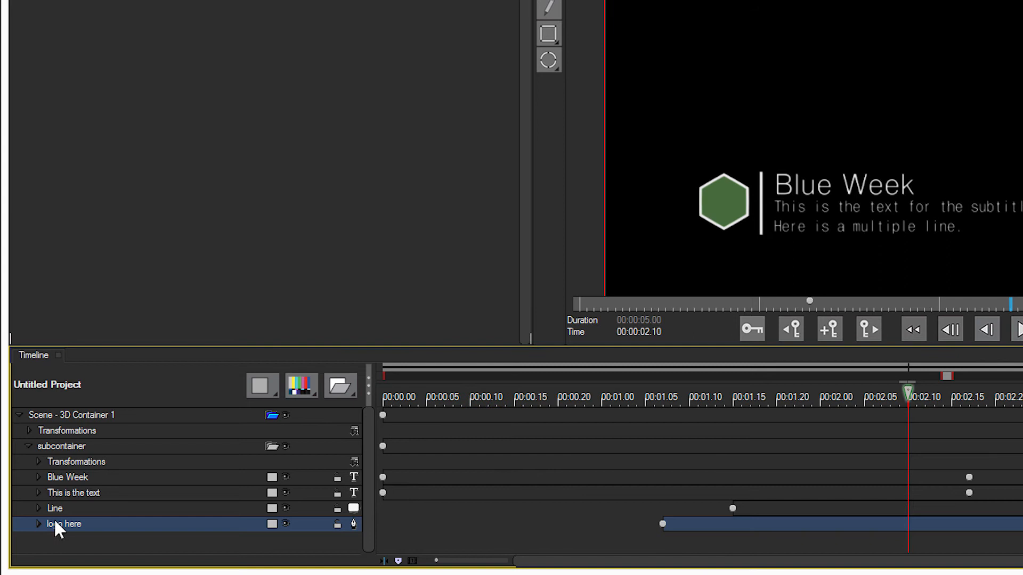
left_click(38, 524)
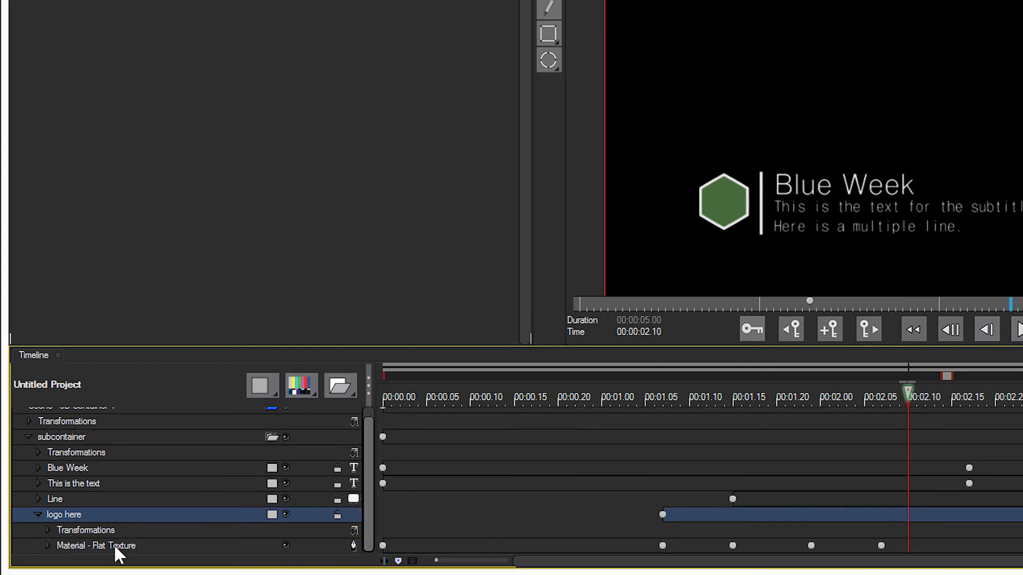
Step: Reshape the logo's hexagon with the Pen tool by pulling its top point upward into a tall peak
left_click(114, 544)
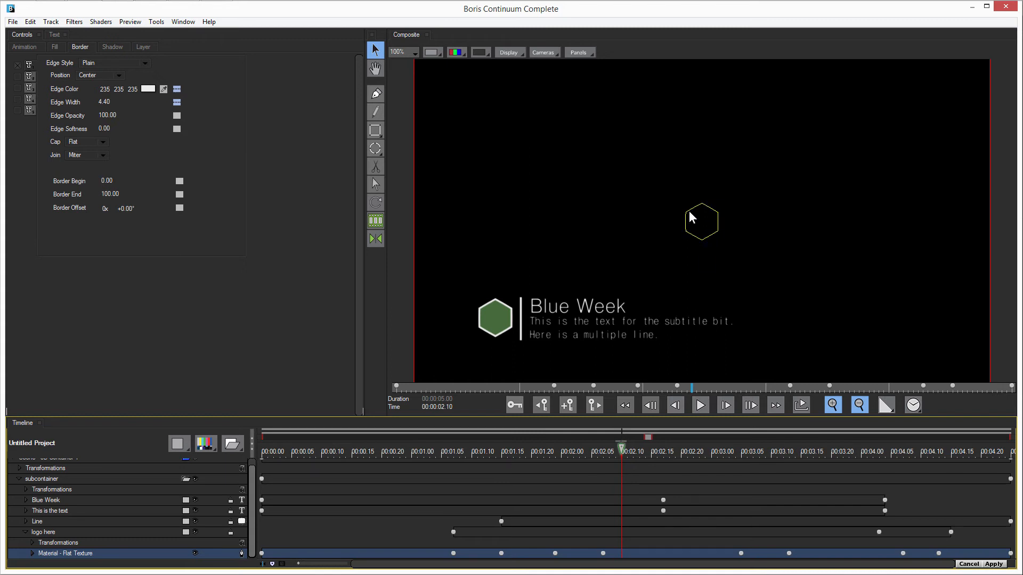
left_click(376, 94)
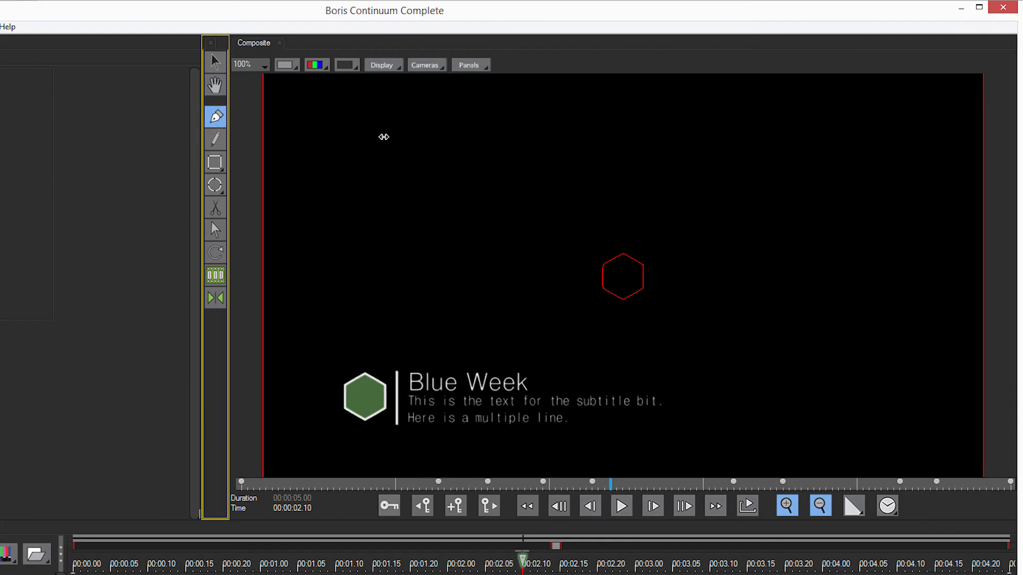
left_click(703, 205)
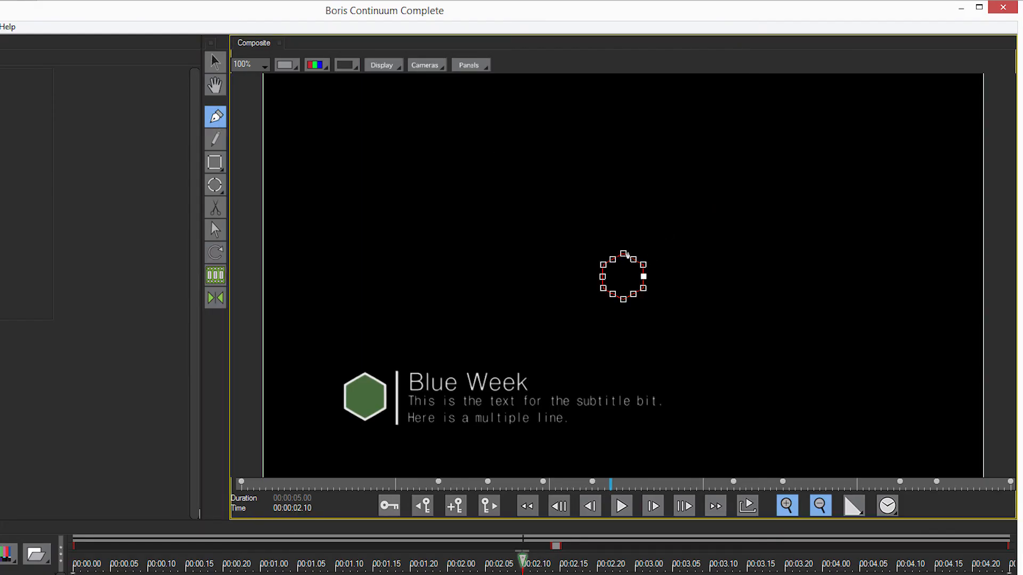
left_click_drag(625, 255, 623, 240)
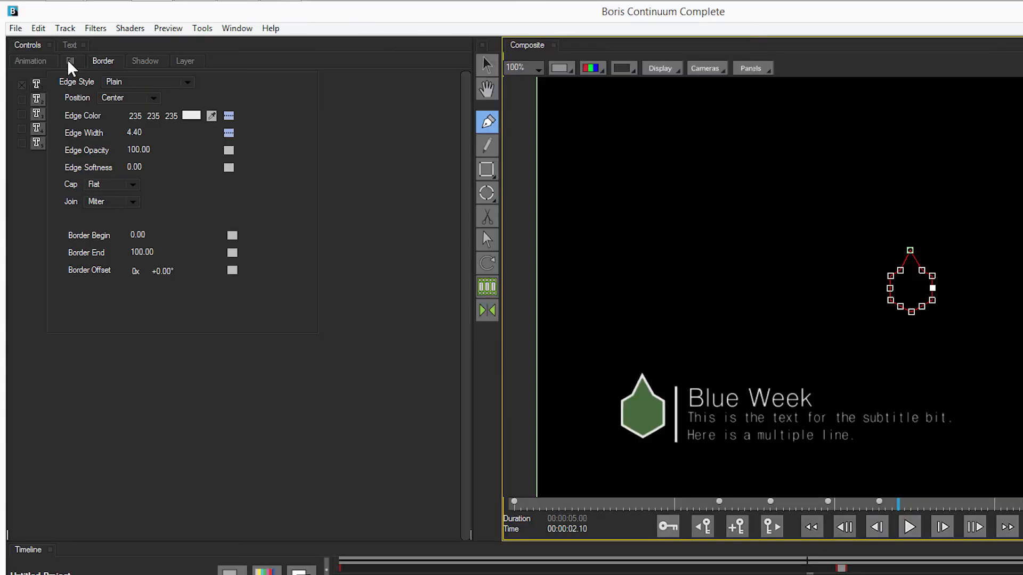
Step: Set the logo's fill colour to the light blue 125, 174, 234 by sampling it with the eyedropper
left_click(70, 61)
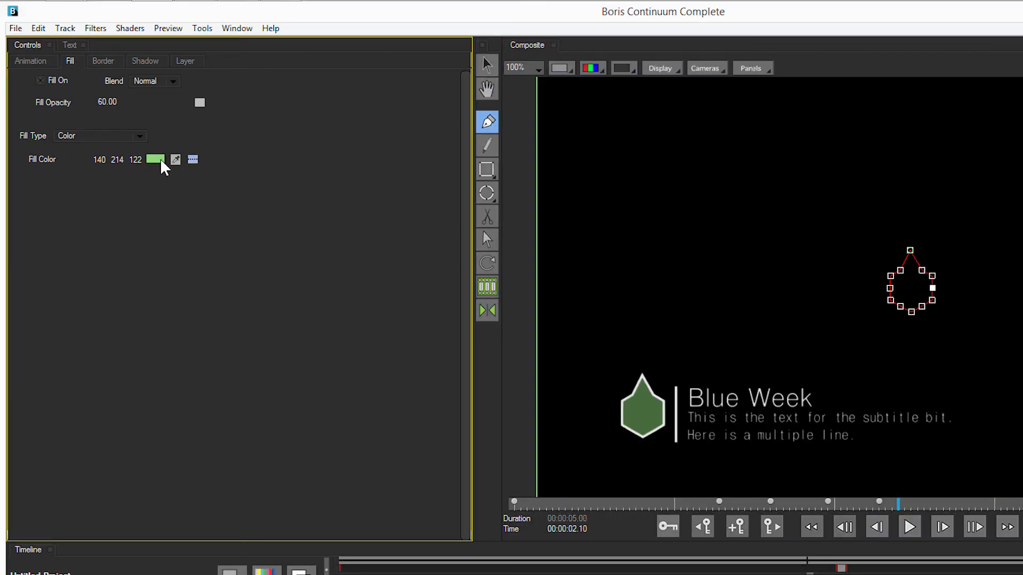
left_click(175, 158)
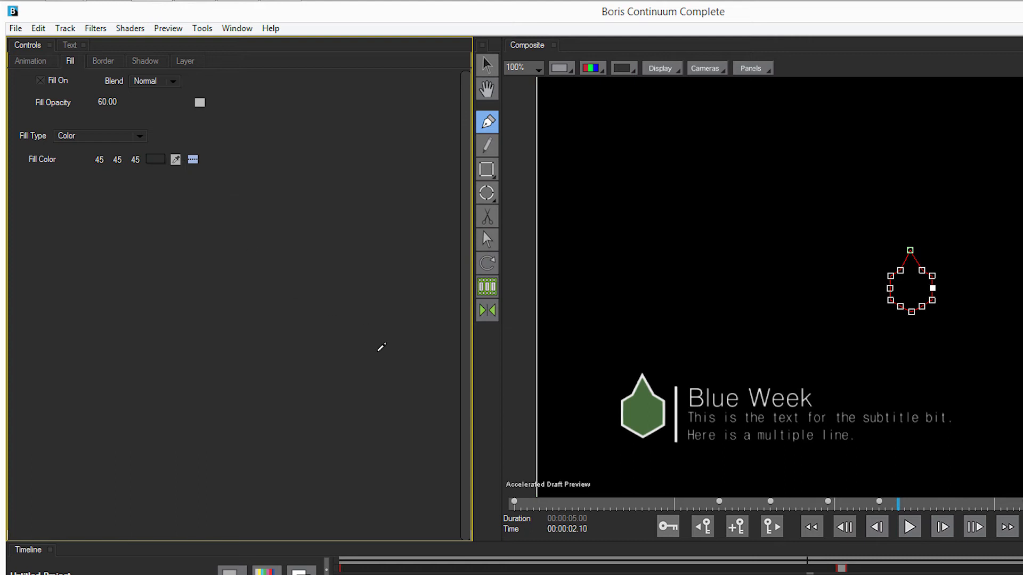
left_click(485, 124)
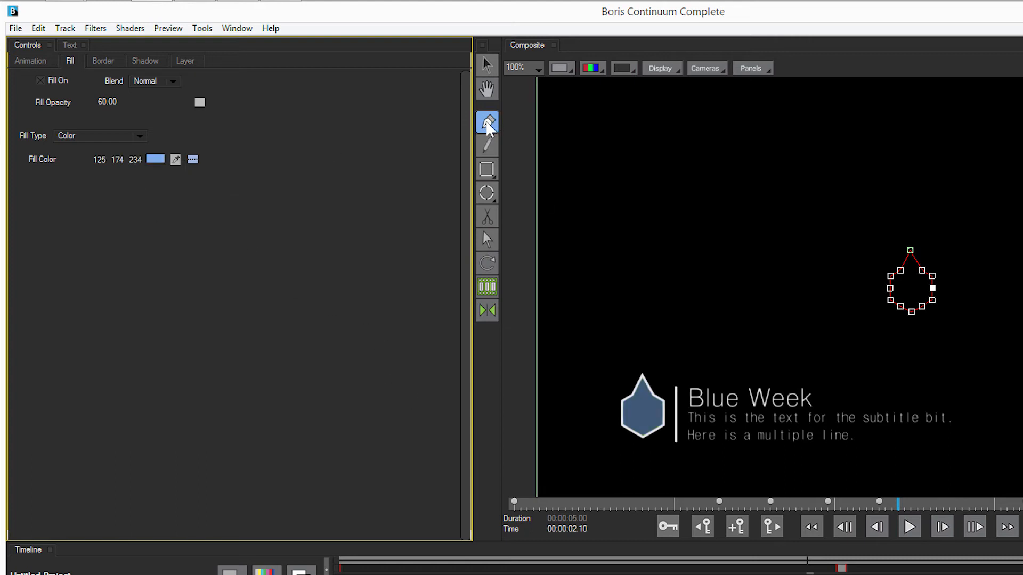
Step: Preview the edited logo's animation by scrubbing with the Selection tool active, and apply the title to the Avid sequence
left_click_drag(808, 573, 768, 573)
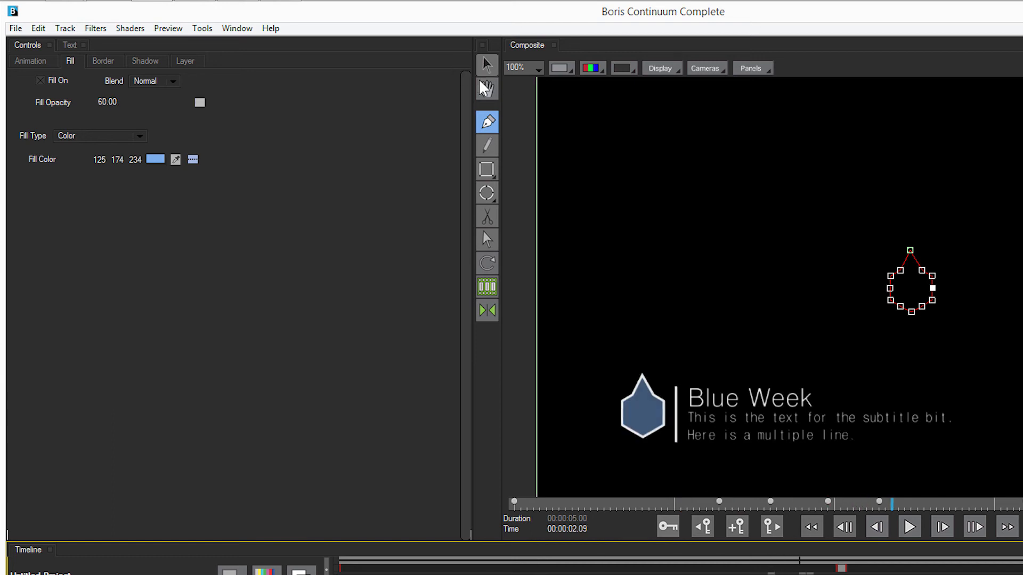
left_click(487, 65)
left_click_drag(592, 440, 708, 450)
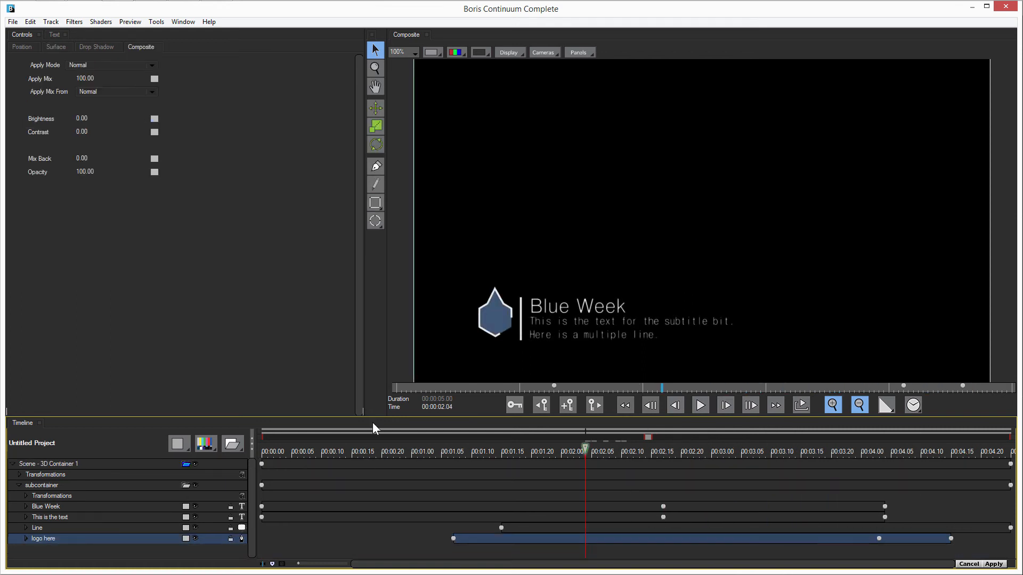
left_click(994, 564)
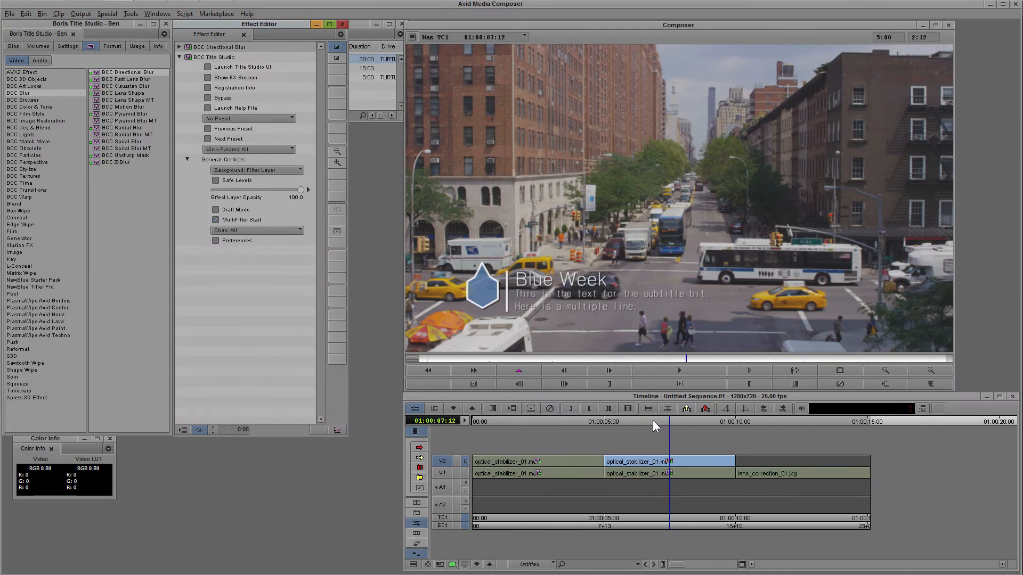
Step: Extend the second title clip on V2 over the lens_correction_01.jpg clip, ending at about 01:00:13:21
mouse_move(653, 420)
left_mouse_down()
mouse_move(621, 421)
mouse_move(720, 426)
mouse_move(663, 427)
left_mouse_up()
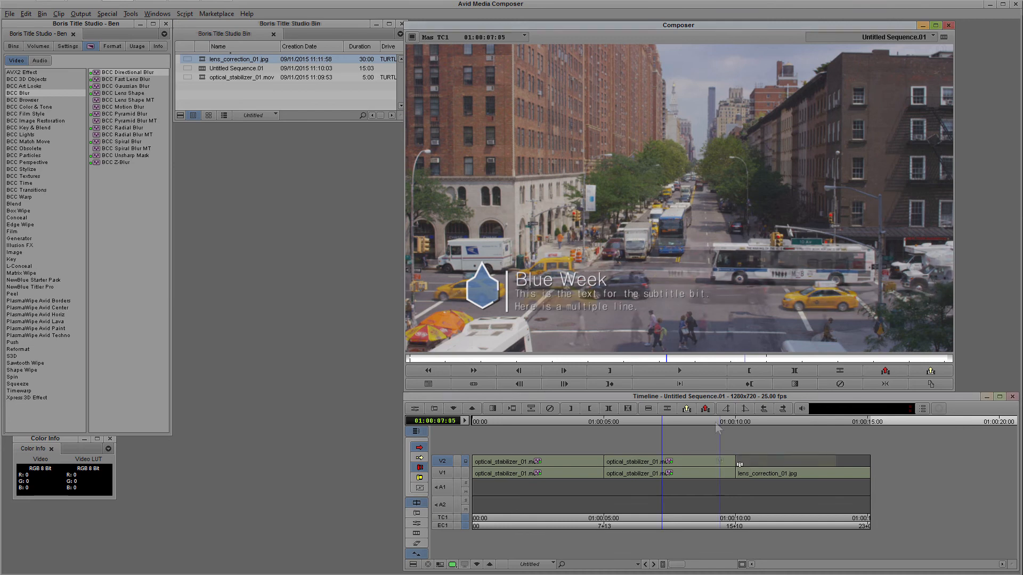
left_click(716, 423)
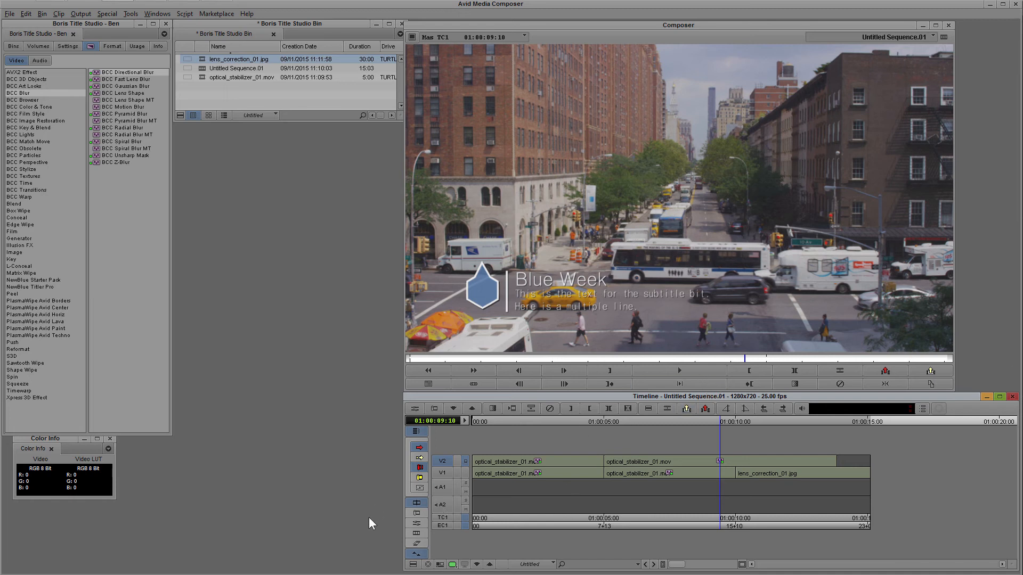
Step: Reopen the extended clip in Title Studio, scrub its animation to 00:00:02.13 at the start of the grey timeline range, and apply
left_click(416, 525)
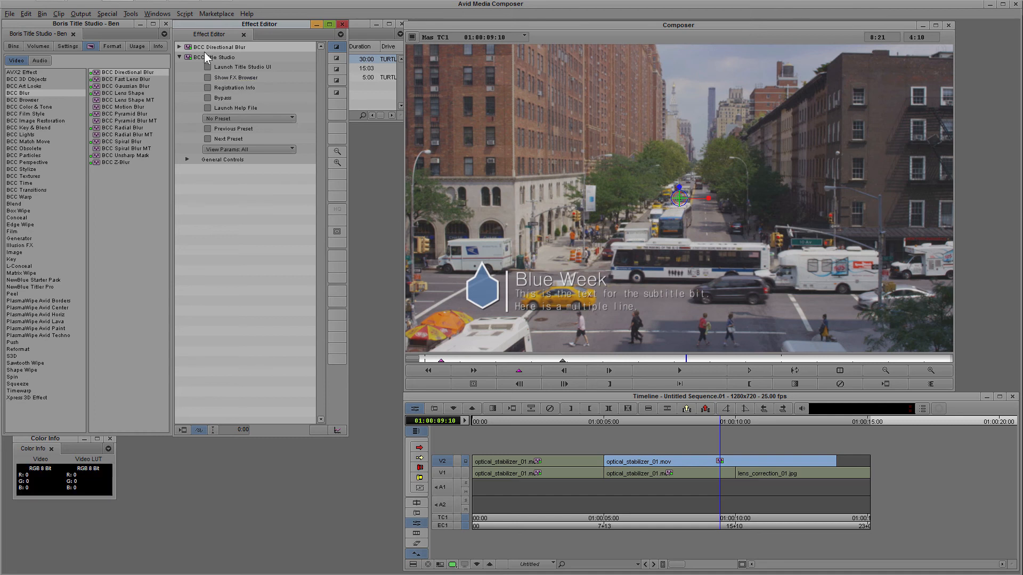
left_click(207, 66)
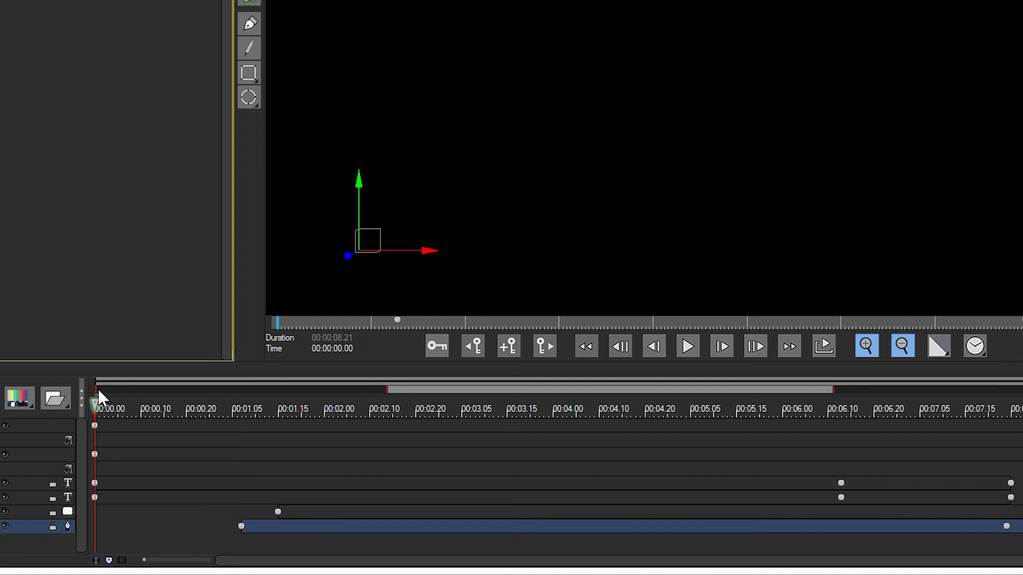
left_click_drag(101, 402, 383, 409)
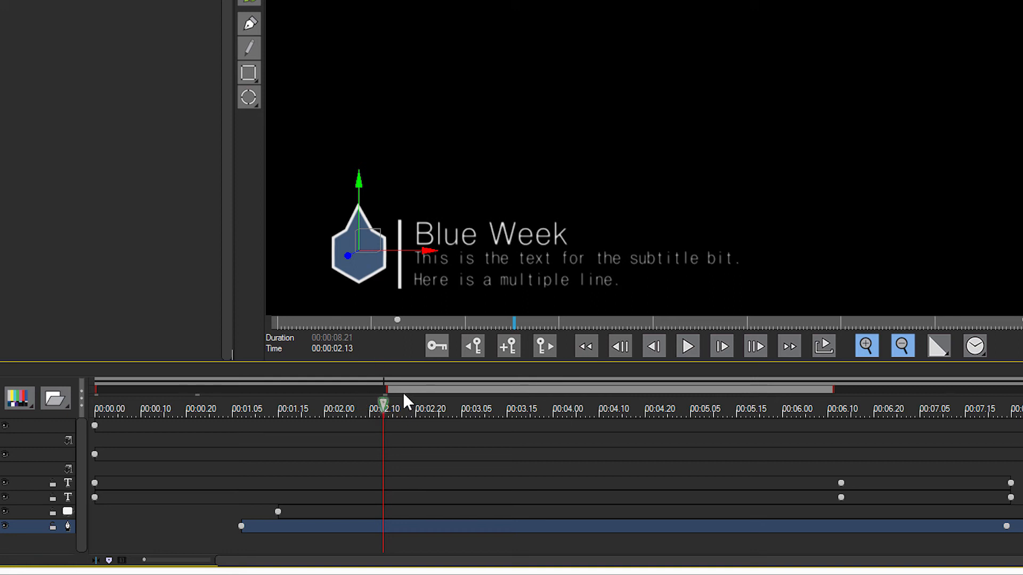
left_click_drag(383, 403, 385, 402)
left_click_drag(384, 409, 385, 401)
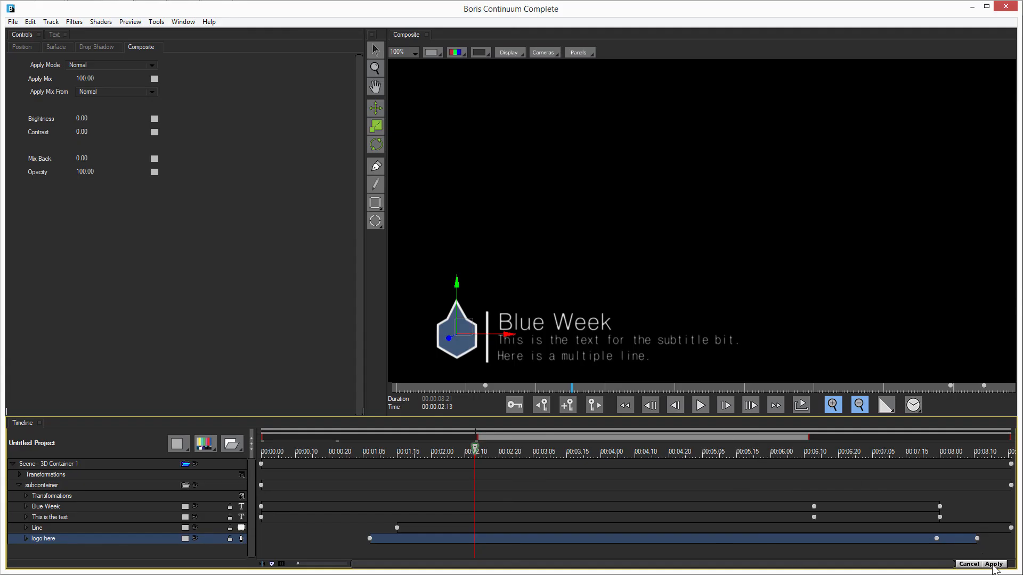
left_click(993, 564)
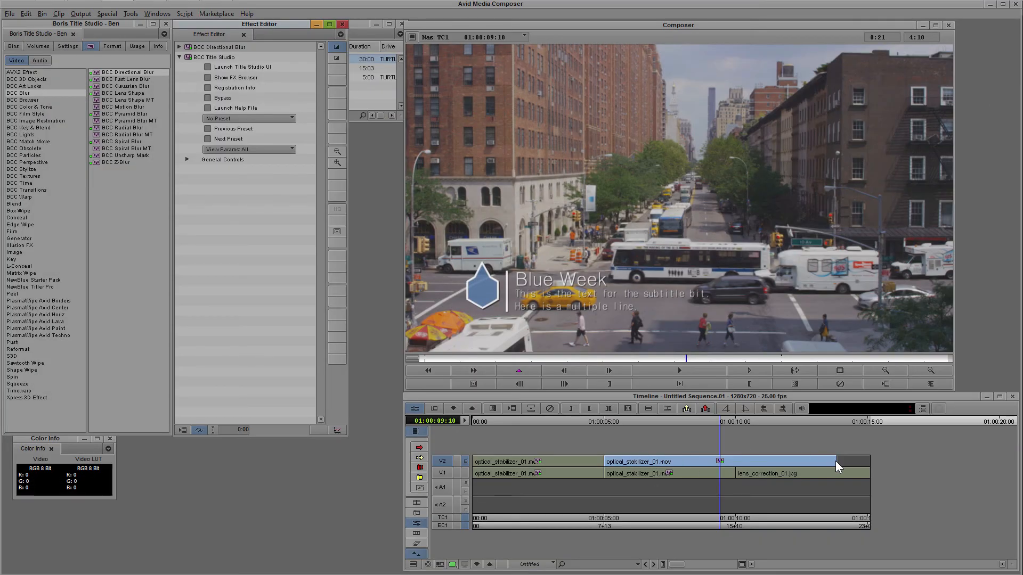
Step: Trim the end of the second V2 title clip back to 01:00:11:01 in the Avid timeline
left_click(422, 465)
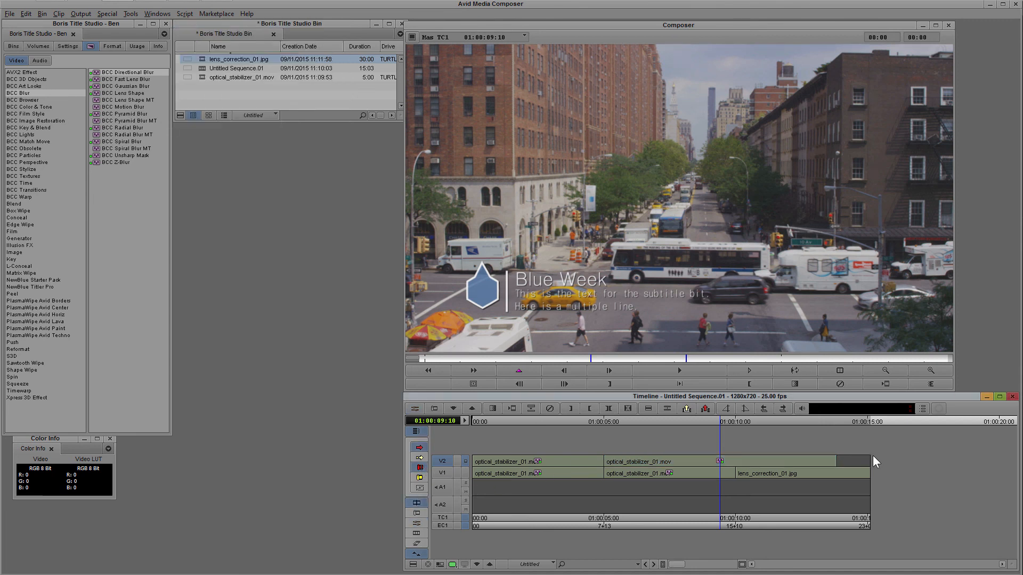
left_click(842, 464)
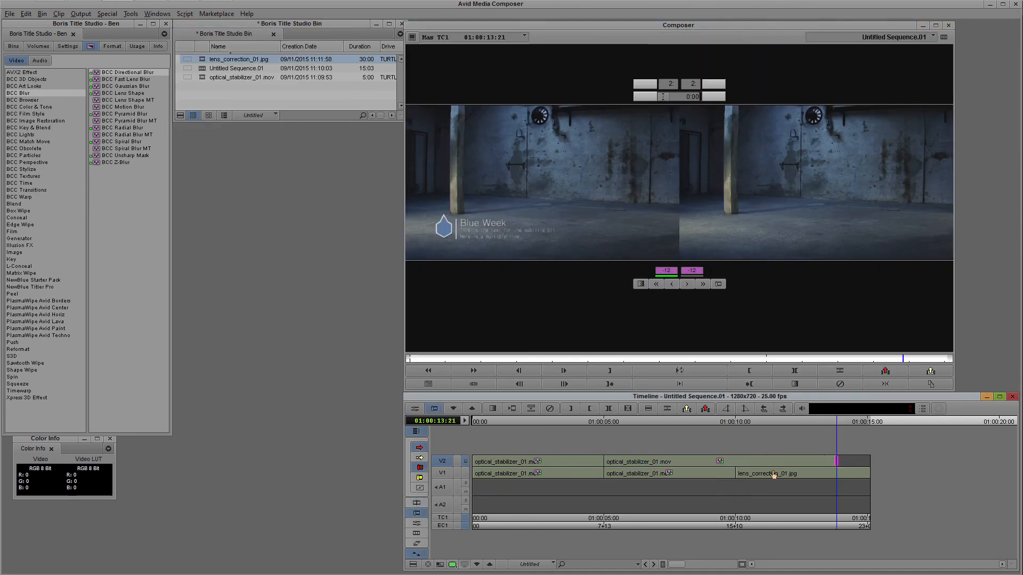
left_click_drag(799, 474, 799, 474)
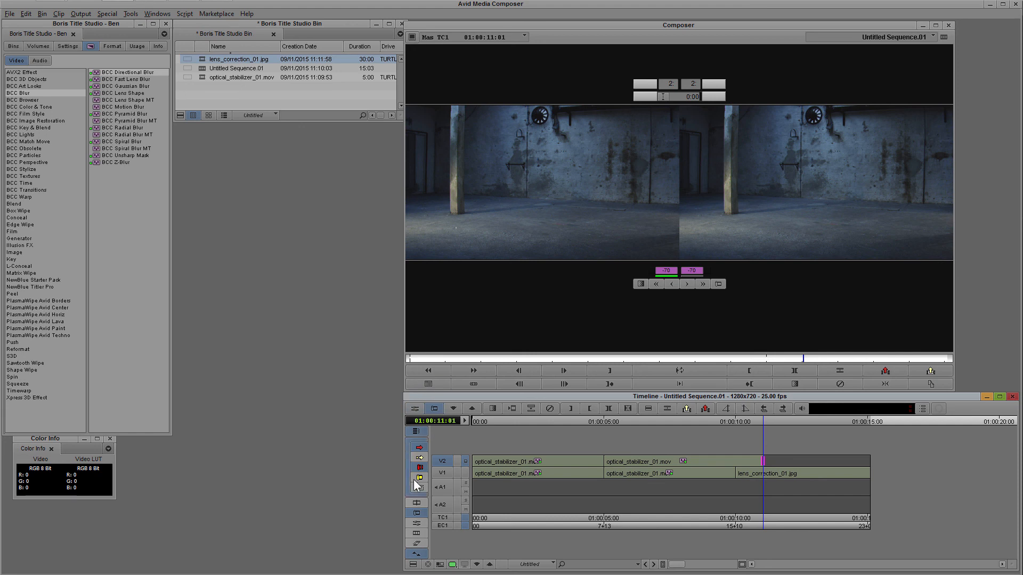
Step: Reopen the trimmed V2 title clip in Title Studio and scrub its animation to 00:00:03.06 within the grey timeline range
left_click(416, 523)
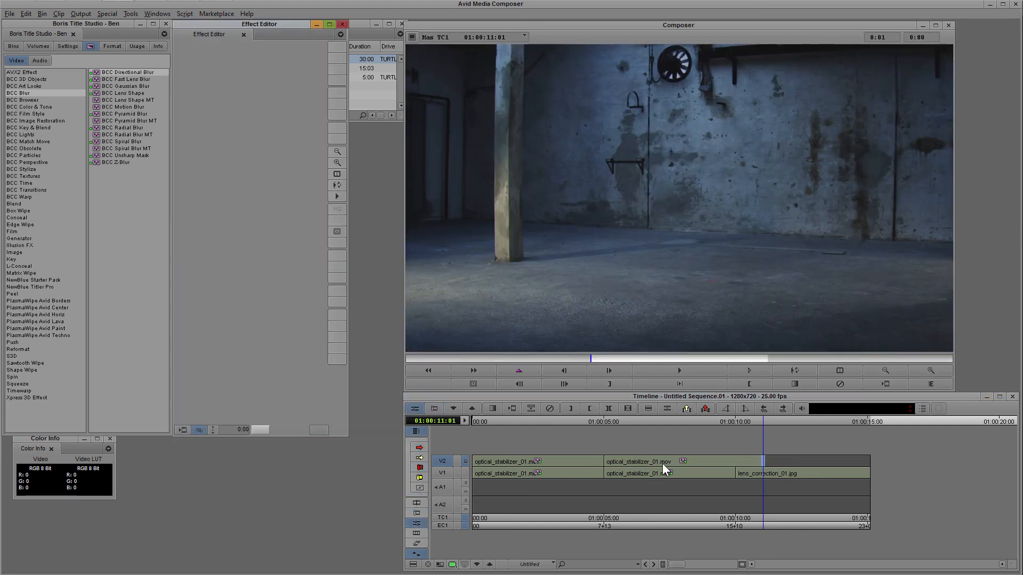
left_click(663, 462)
left_click(208, 67)
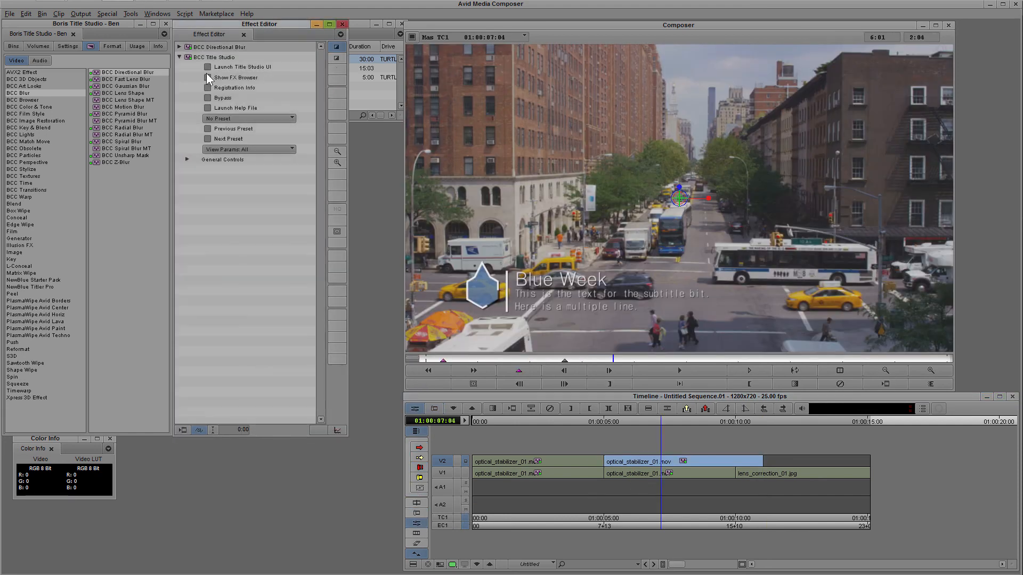
left_click_drag(525, 451, 573, 449)
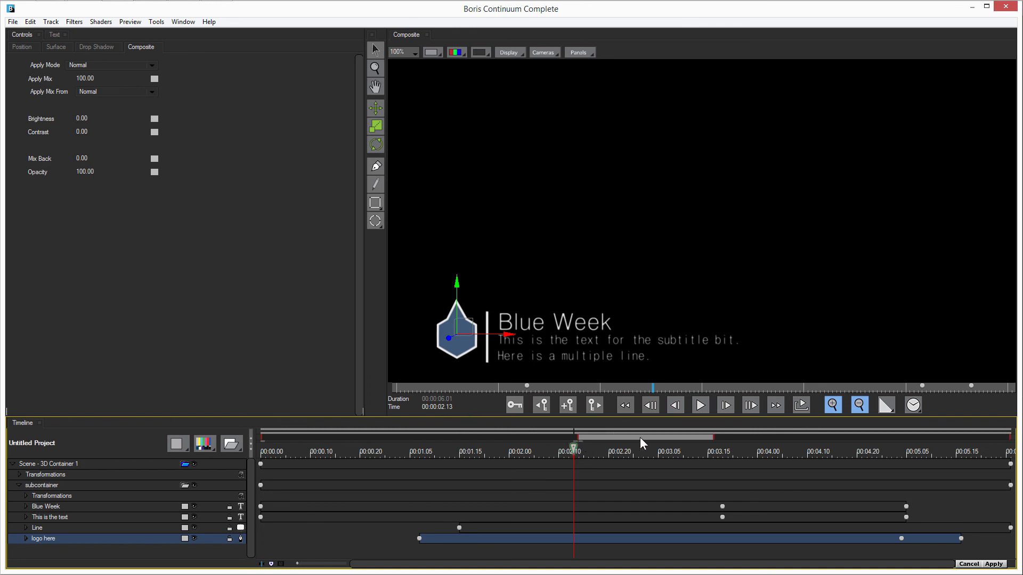
mouse_move(597, 450)
left_mouse_down()
mouse_move(689, 458)
mouse_move(570, 453)
mouse_move(929, 441)
mouse_move(839, 452)
mouse_move(645, 446)
mouse_move(658, 452)
left_mouse_up()
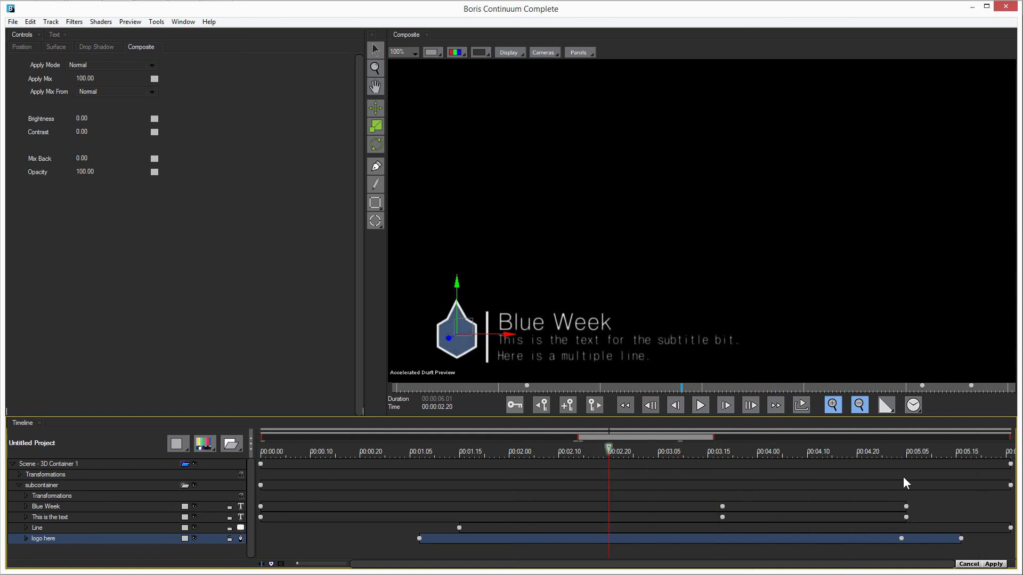
left_click(994, 565)
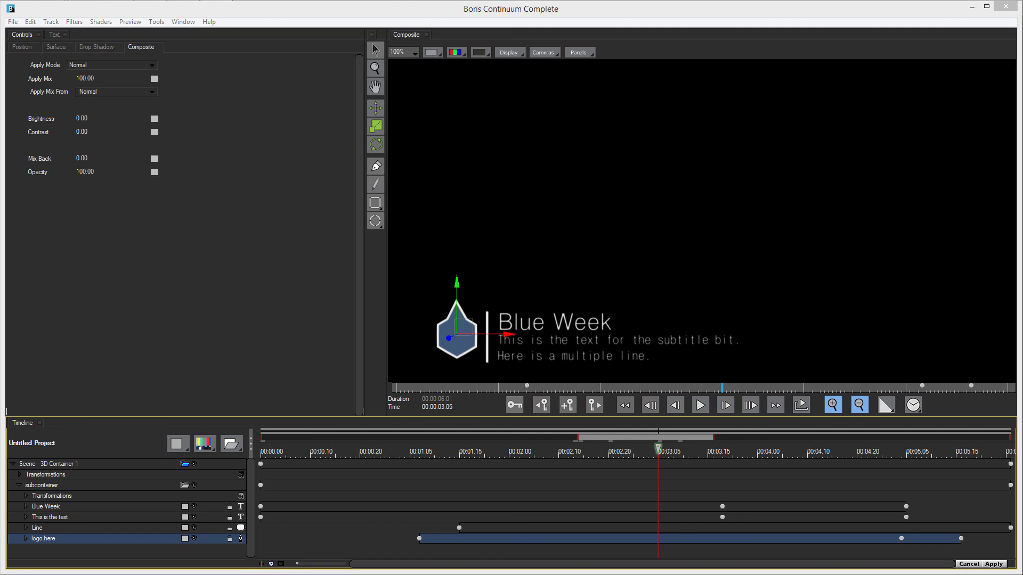
left_click_drag(658, 449, 664, 448)
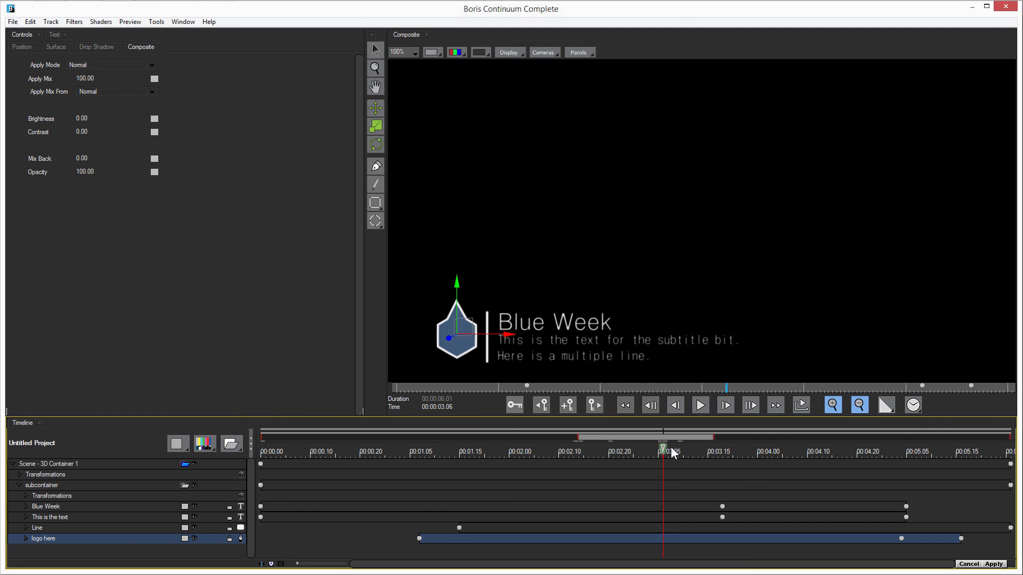
Step: Select the subtitle, Line, logo and Blue Week tracks in turn, and open the Blue Week text for editing
left_click(62, 520)
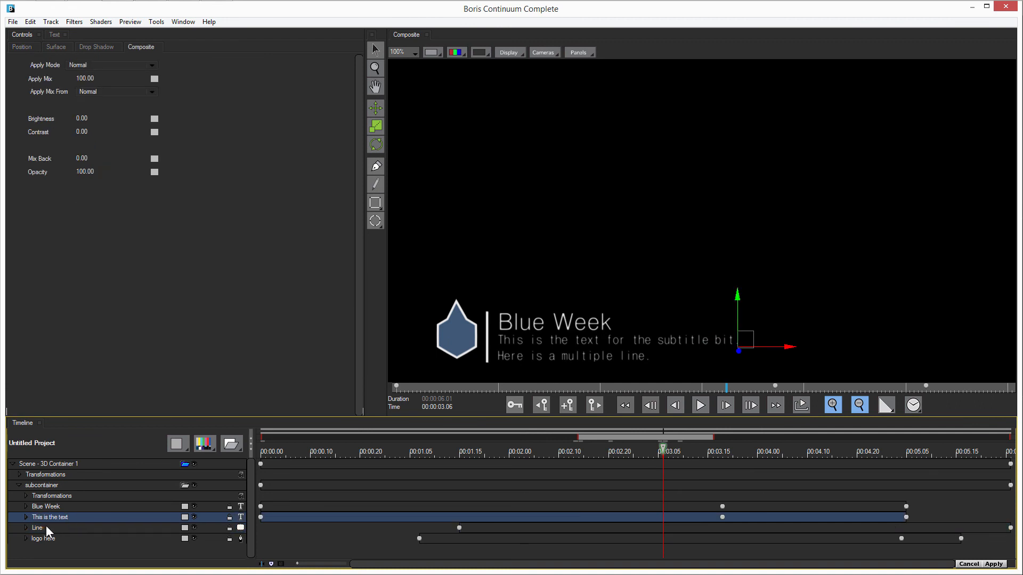
left_click(46, 526)
left_click(56, 539)
left_click(85, 507)
double_click(67, 505)
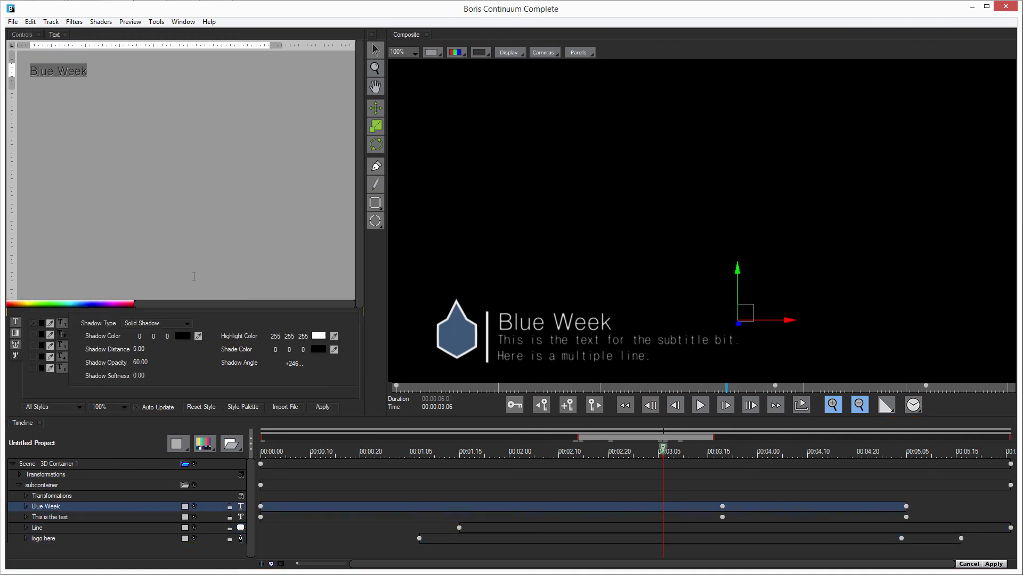
Step: Select the subtitle track, expand the logo here track, and show the fill settings of its Material - Flat Texture
left_click(66, 517)
left_click(25, 538)
left_click(58, 554)
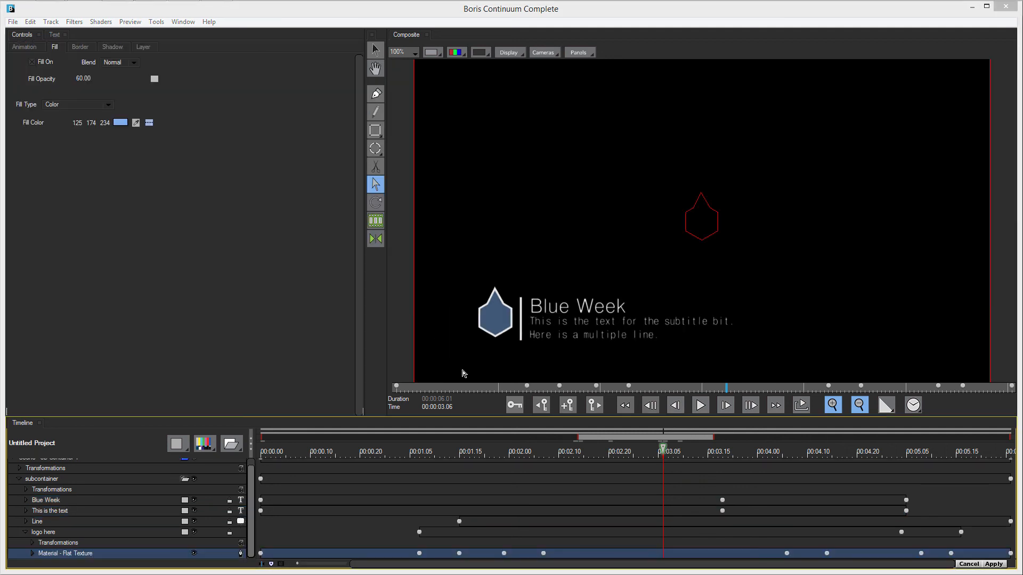